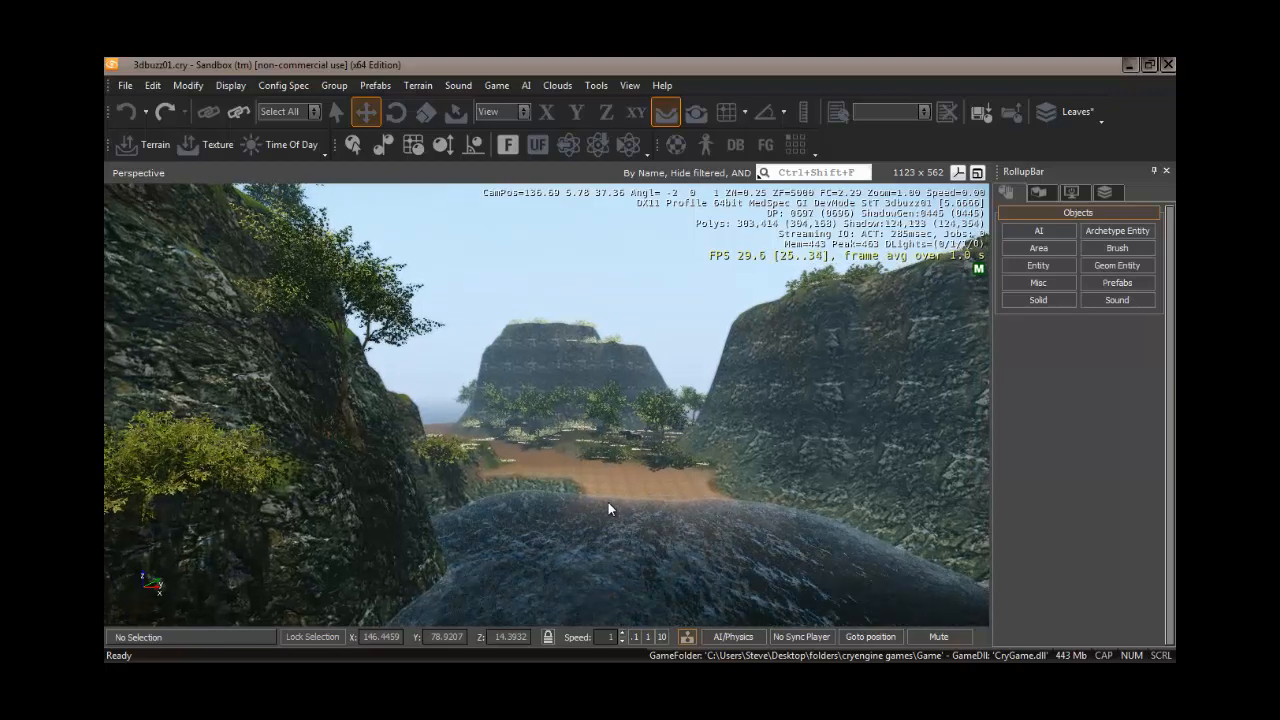
# Examine the island terrain from the rocky ridge down to the wooded grassy valley between the cliffs
pyautogui.press('w')
pyautogui.press('w')
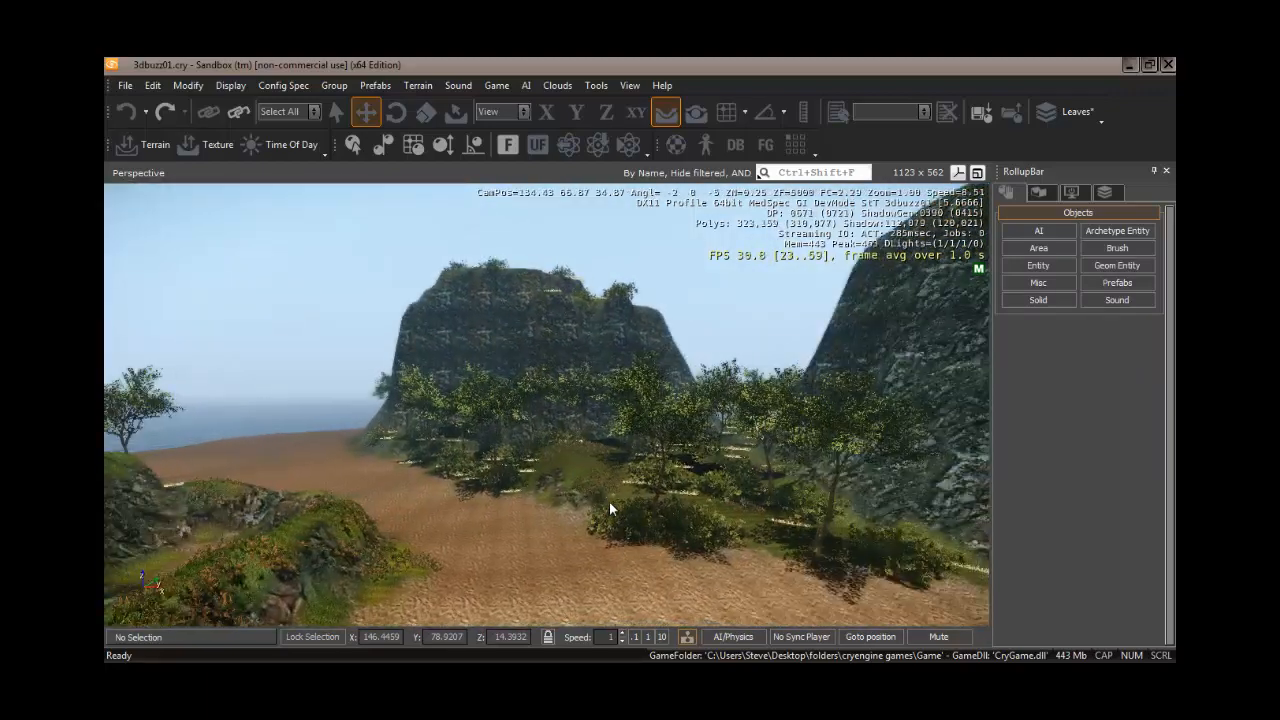
pyautogui.press('w')
pyautogui.moveTo(609, 503)
pyautogui.mouseDown(button='right')
pyautogui.moveTo(623, 507)
pyautogui.moveTo(611, 508)
pyautogui.mouseUp(button='right')
pyautogui.press('a')
pyautogui.press('w')
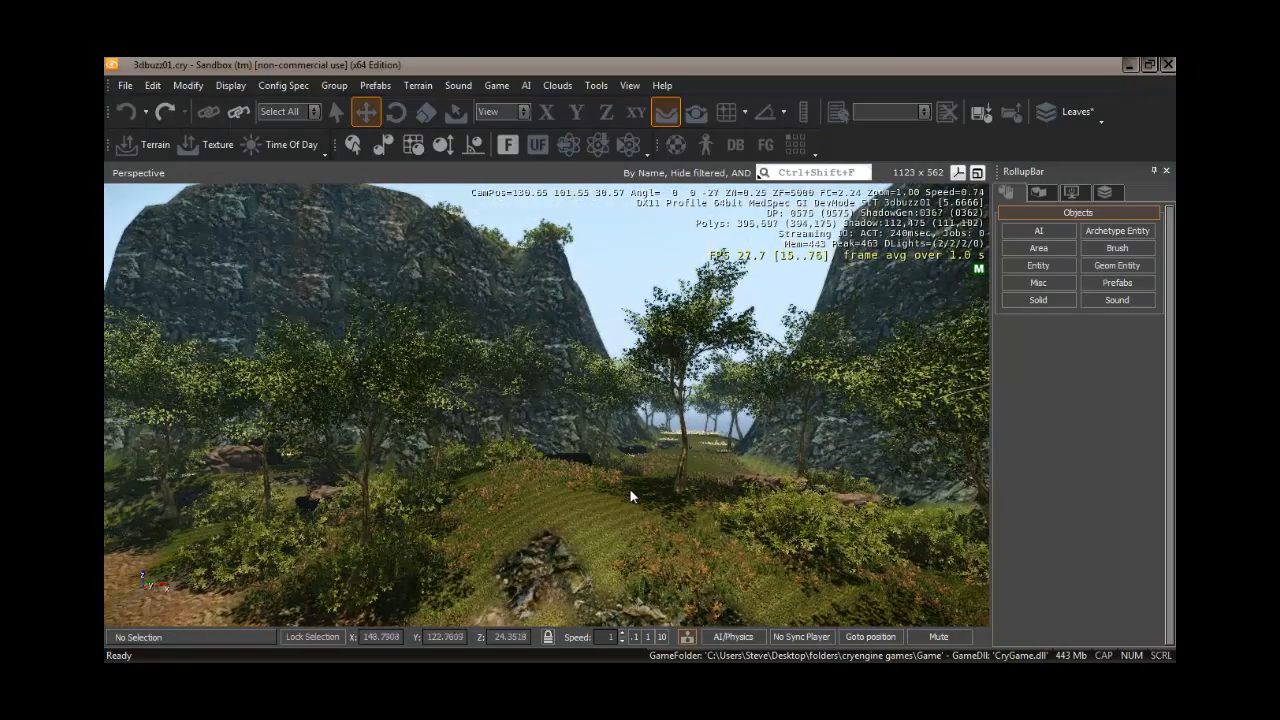
pyautogui.moveTo(620, 486); pyautogui.dragTo(620, 485, button='right')
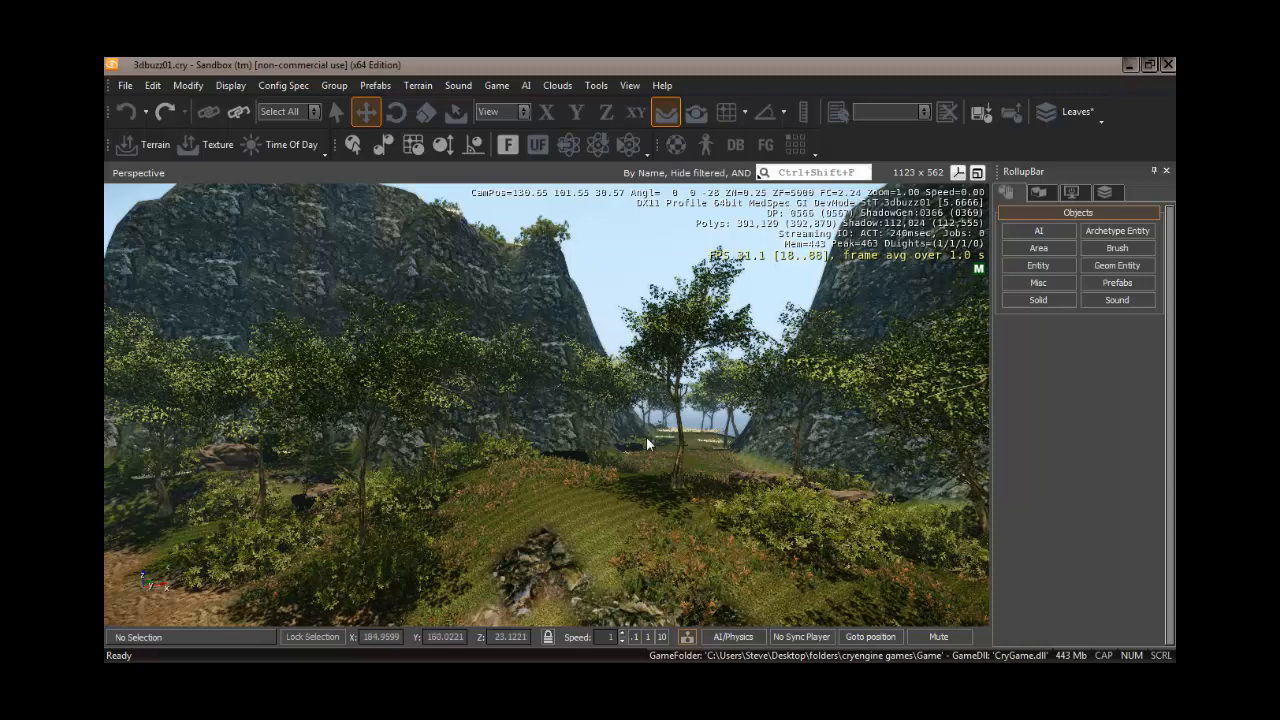
pyautogui.moveTo(646, 436); pyautogui.dragTo(591, 446, button='right')
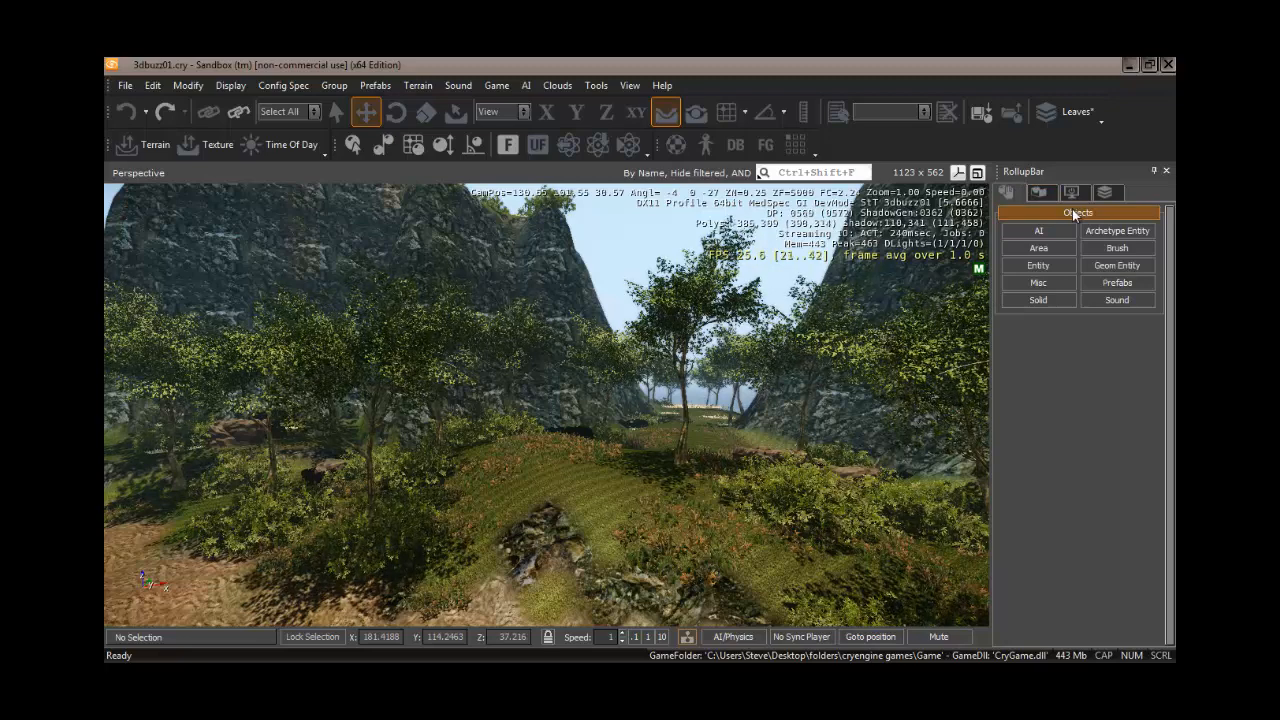
# Place a ParticleEffect entity from the Particle category on the grassy mound, at about X 144, Y 126
pyautogui.click(1037, 267)
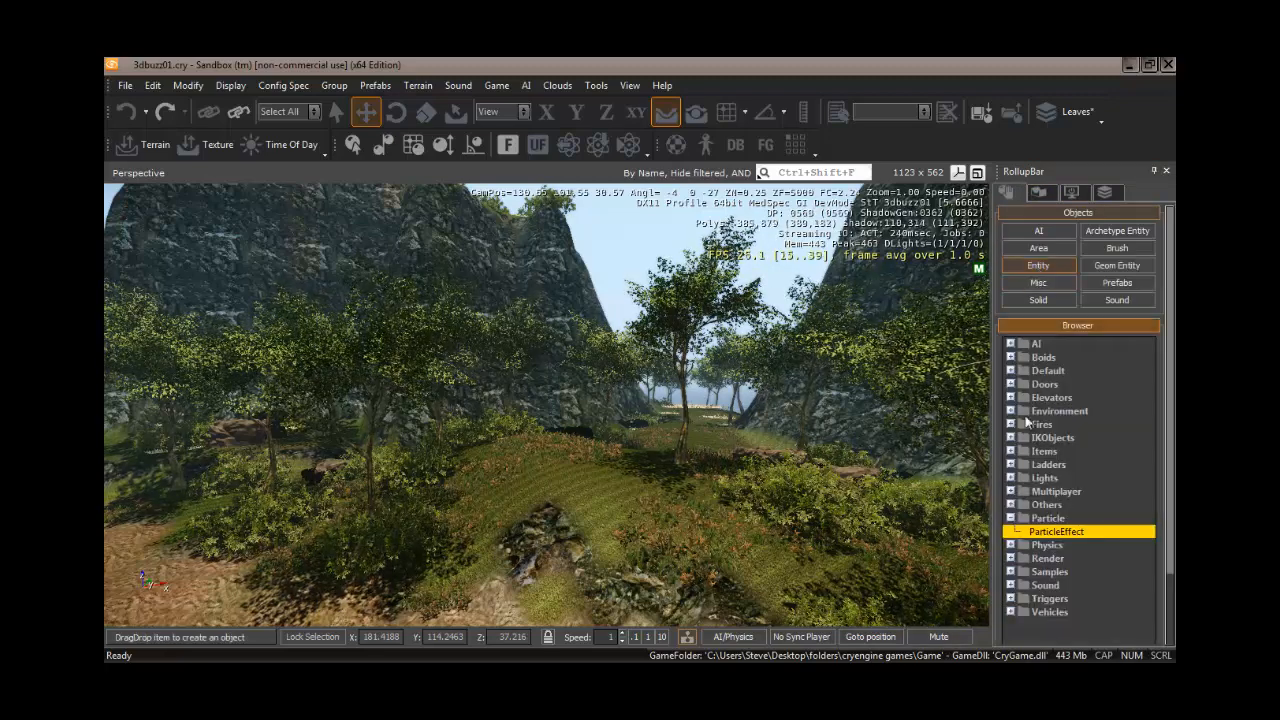
pyautogui.click(1011, 518)
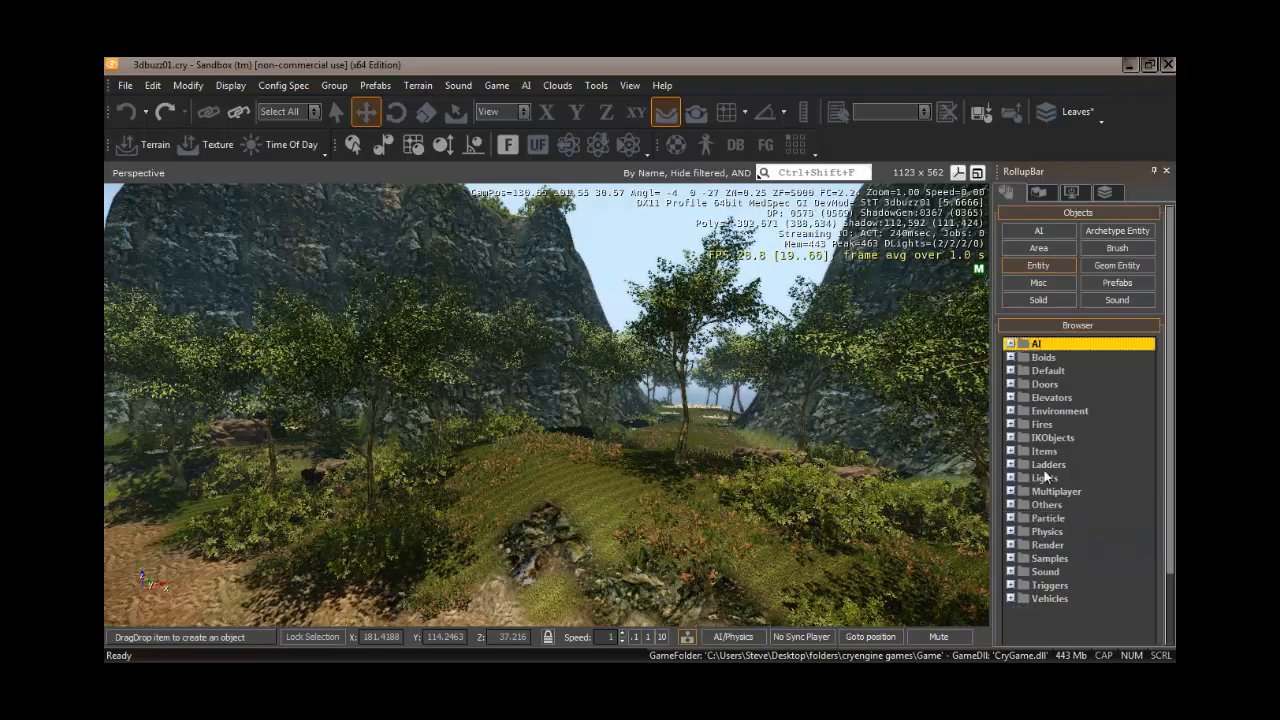
pyautogui.click(1011, 518)
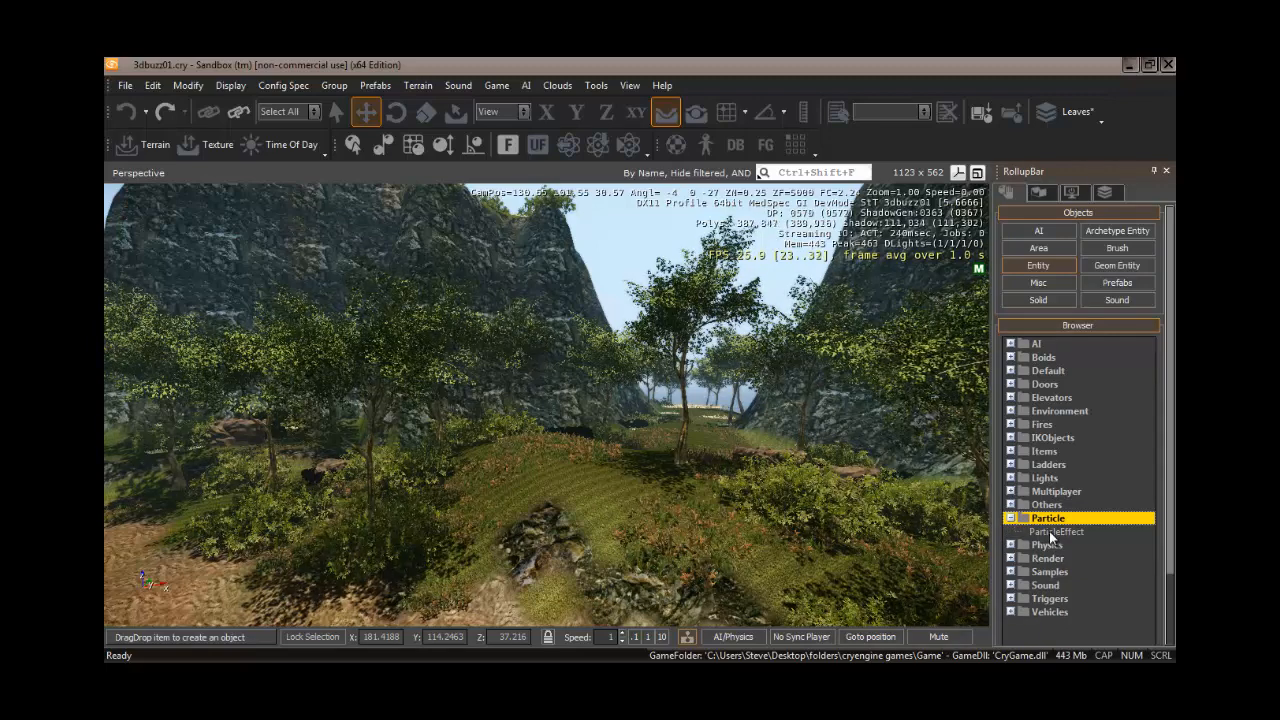
pyautogui.click(1048, 533)
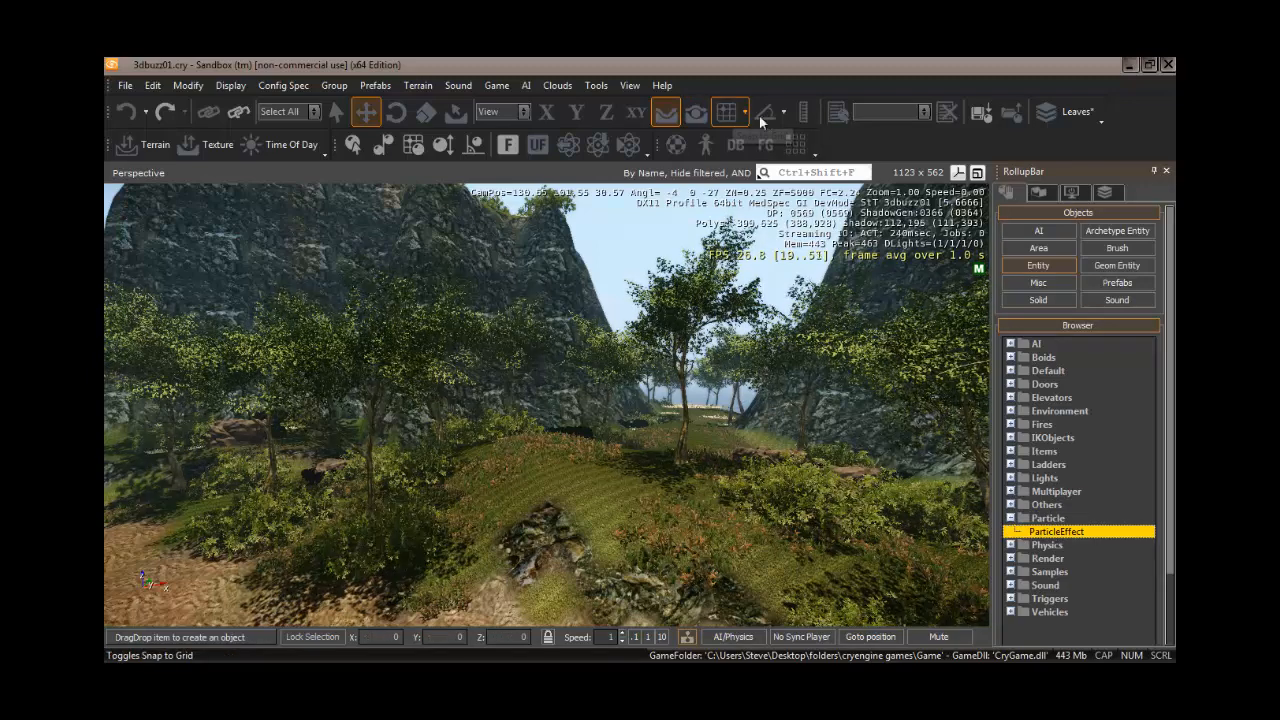
pyautogui.click(673, 120)
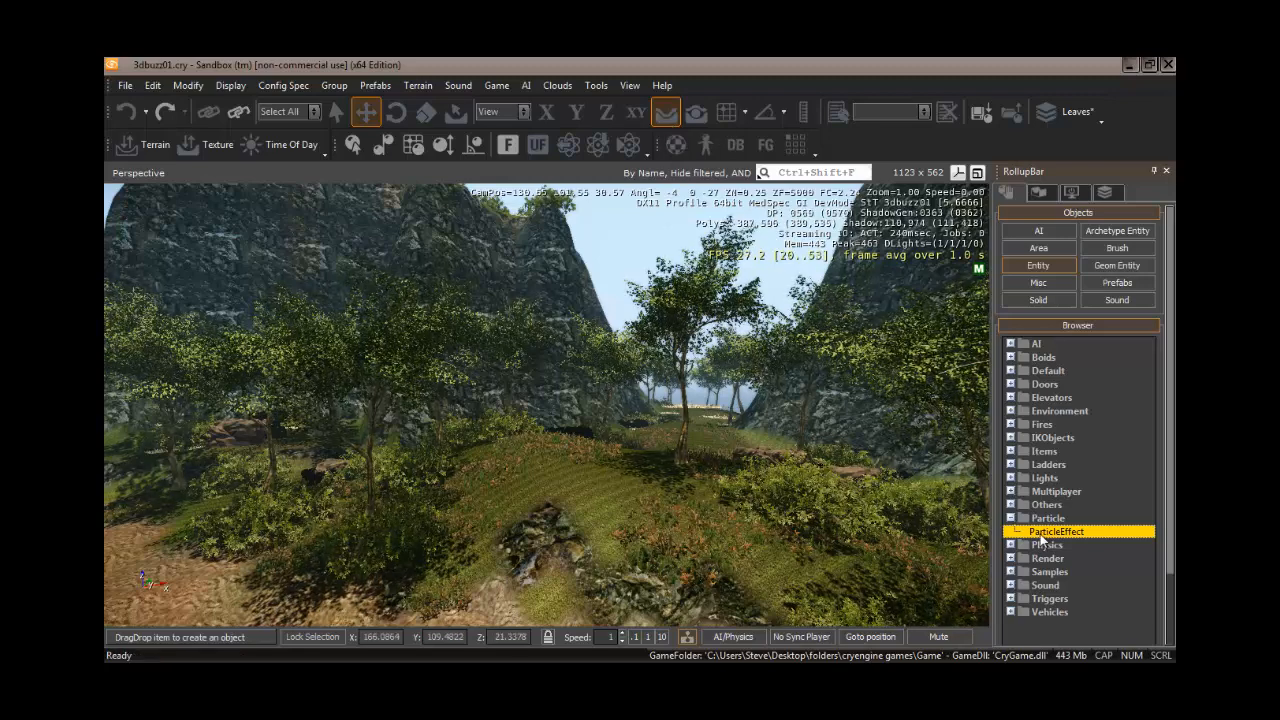
pyautogui.moveTo(559, 470); pyautogui.dragTo(559, 469)
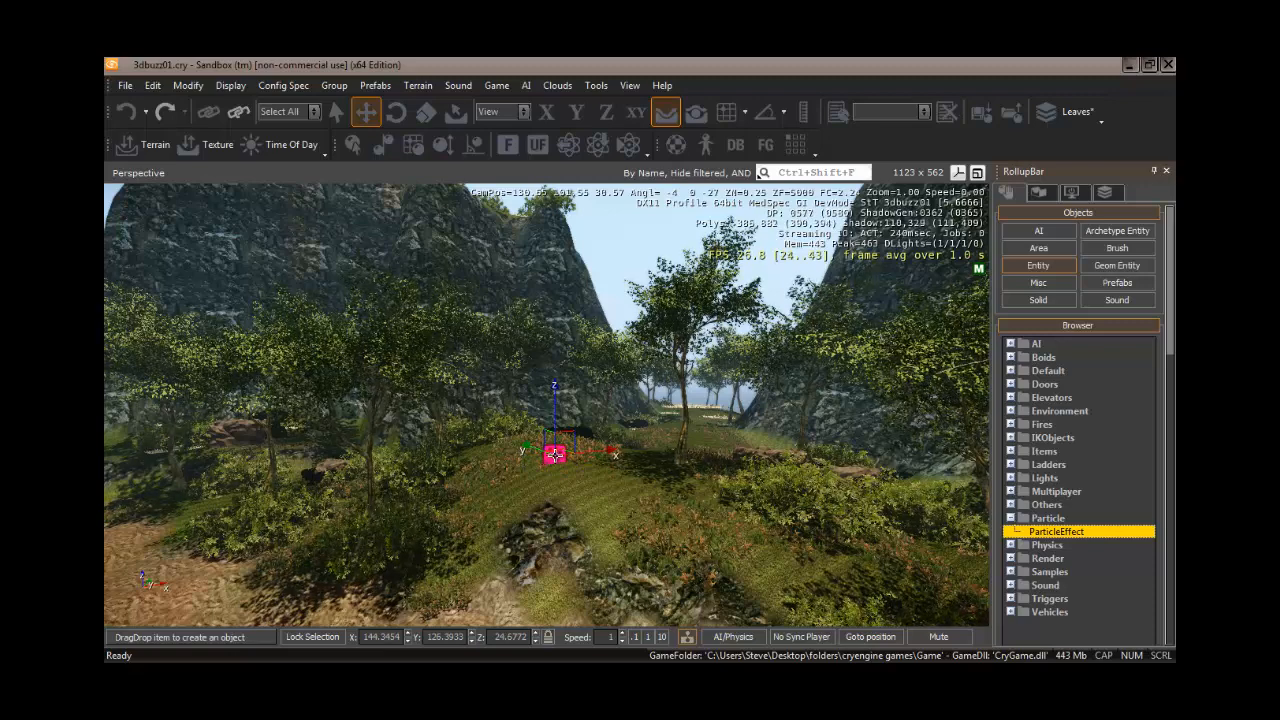
pyautogui.click(554, 455)
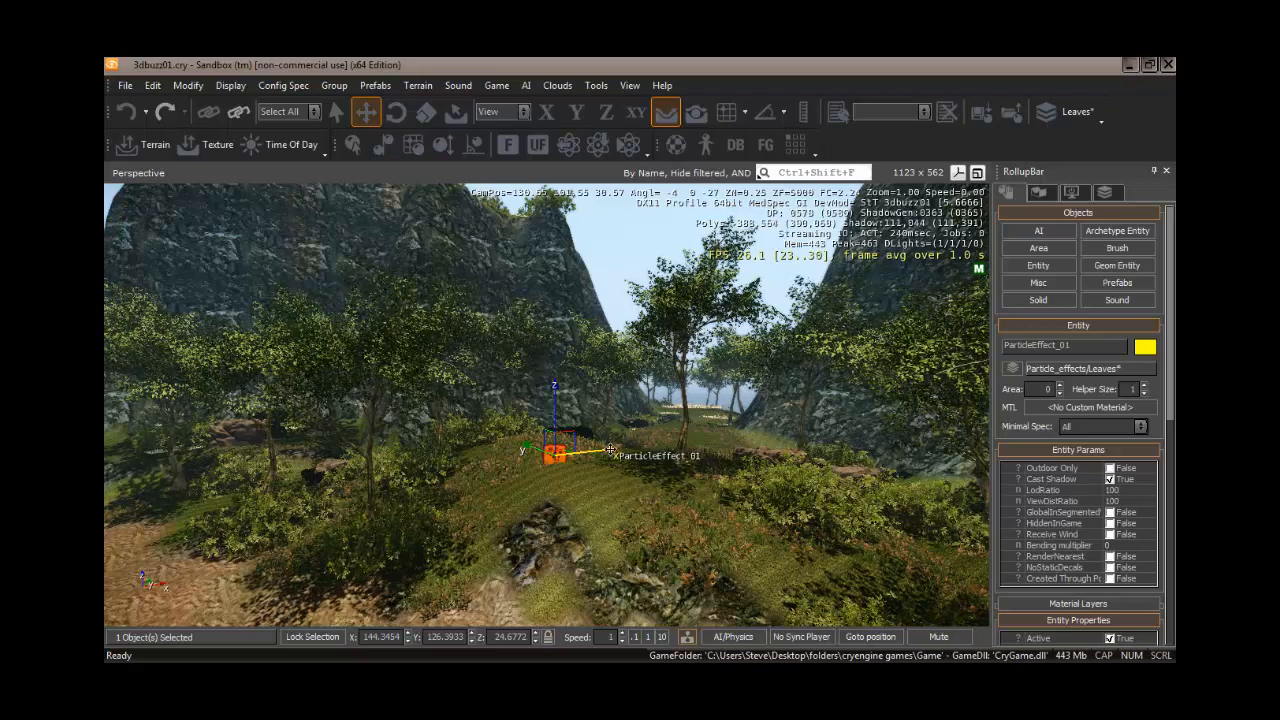
# Move the particle entity along X and Y in among the trees, to about X 133, Y 134
pyautogui.moveTo(602, 447); pyautogui.dragTo(438, 469)
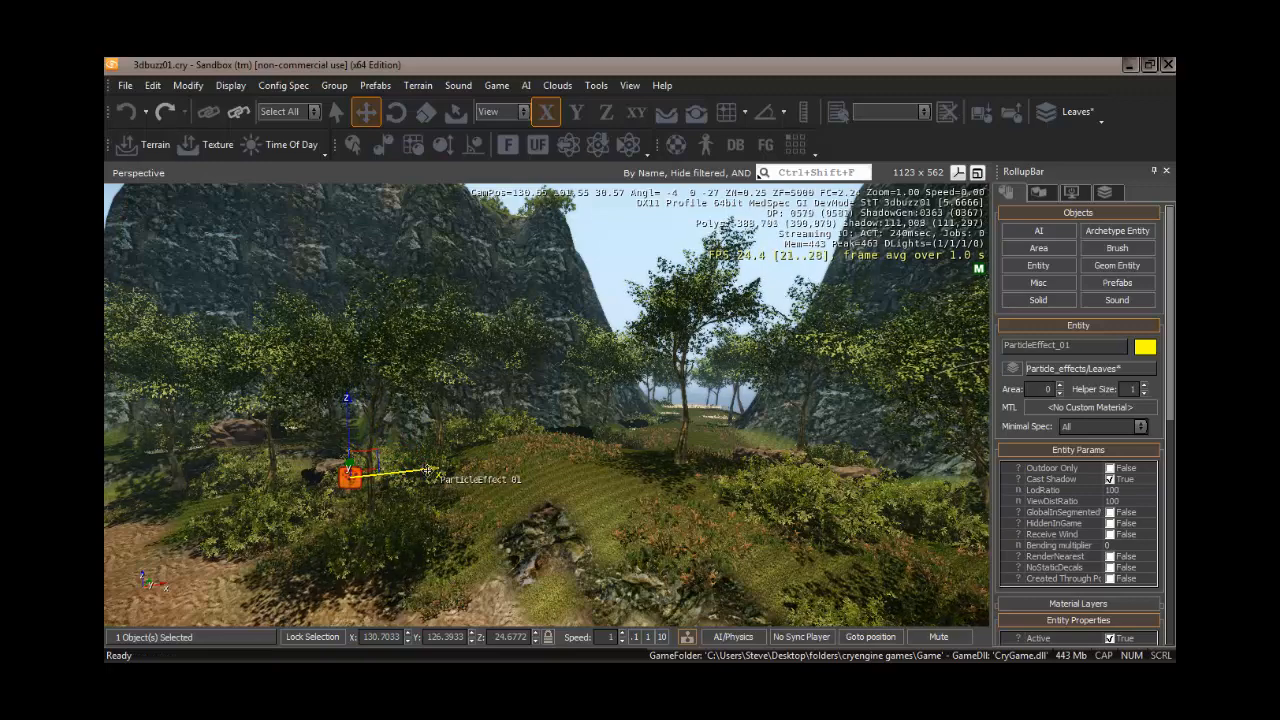
pyautogui.moveTo(429, 511); pyautogui.dragTo(424, 509, button='right')
pyautogui.press('a')
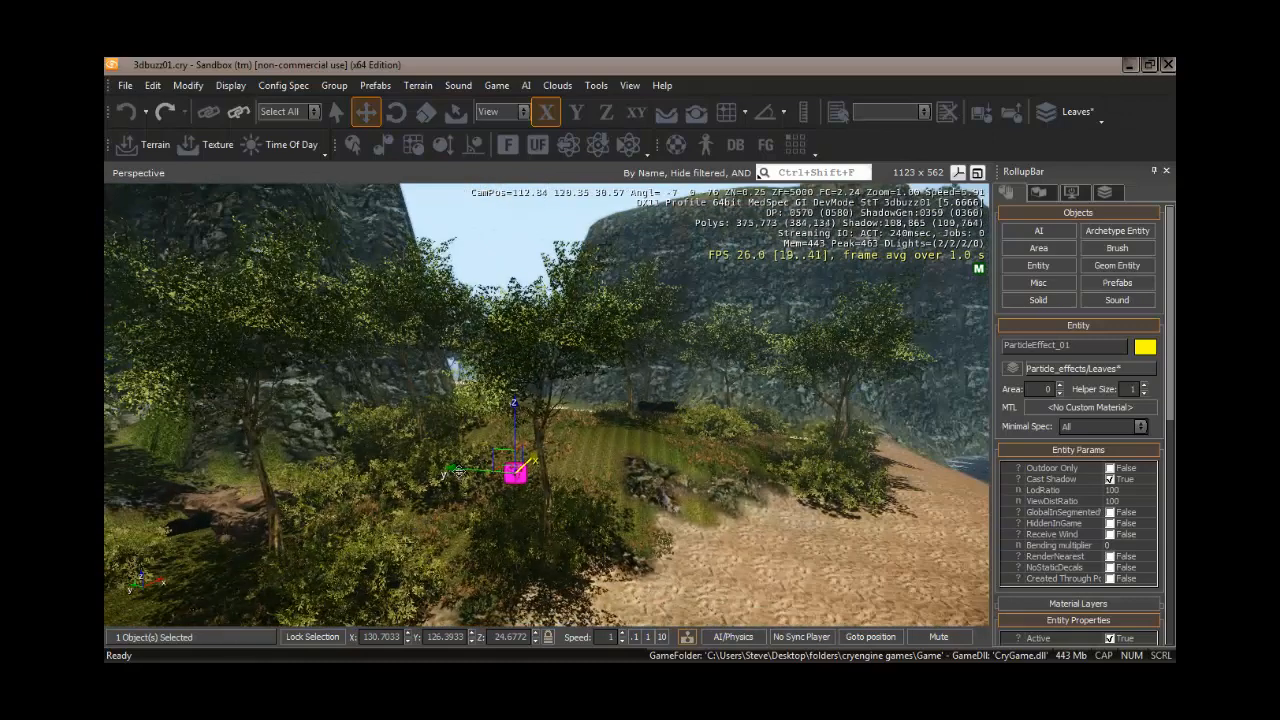
pyautogui.moveTo(453, 468); pyautogui.dragTo(352, 466)
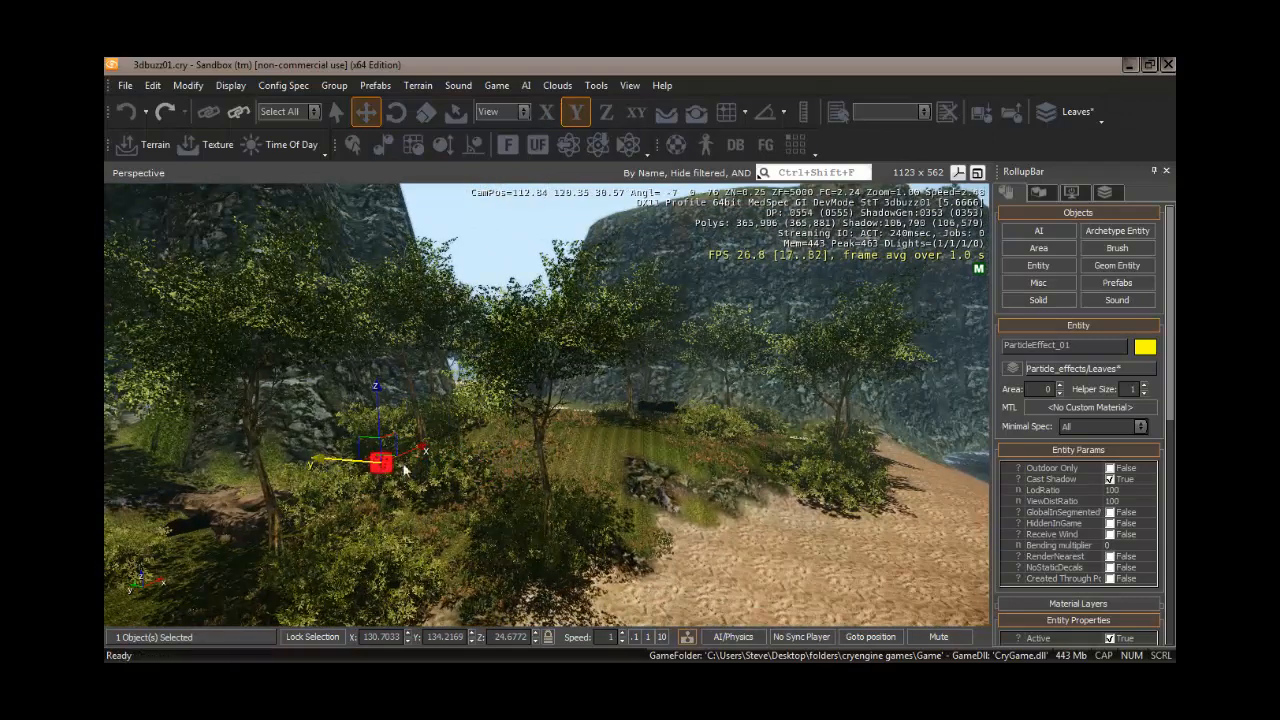
pyautogui.press('1')
pyautogui.moveTo(421, 447); pyautogui.dragTo(440, 441)
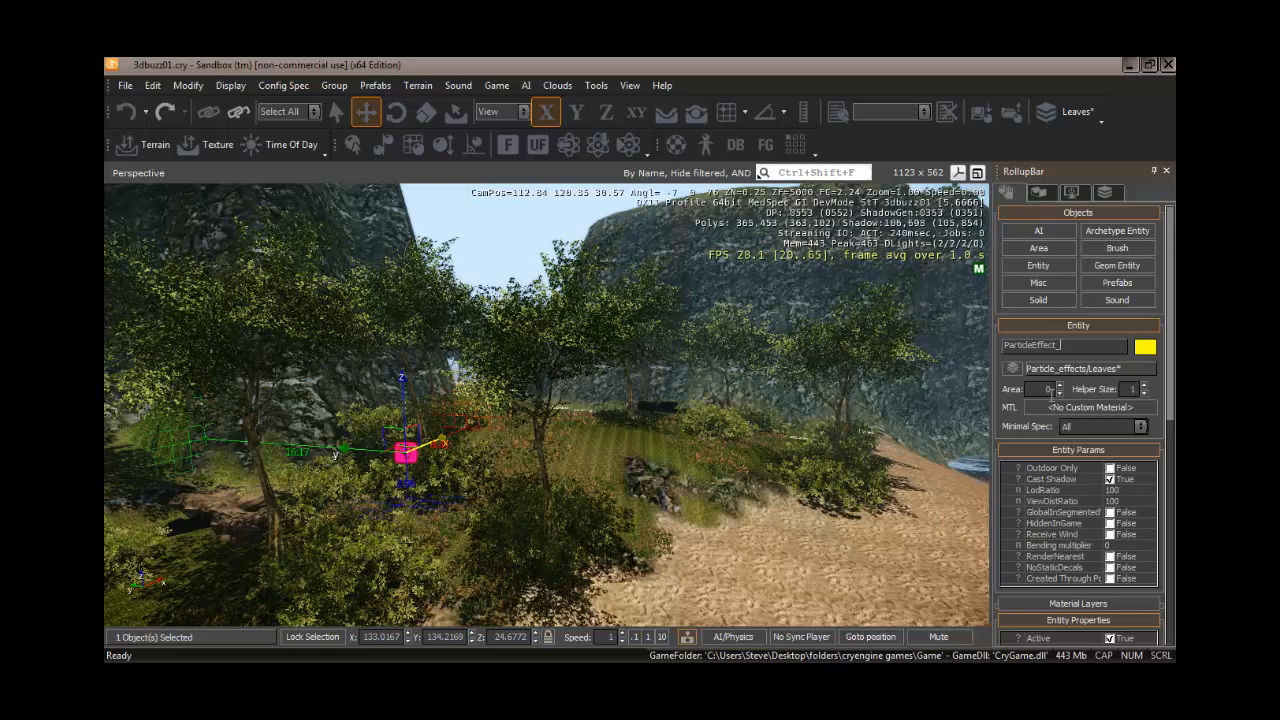
# Rename the particle entity as ParticleEffect_Leaves_01
pyautogui.write('Lea')
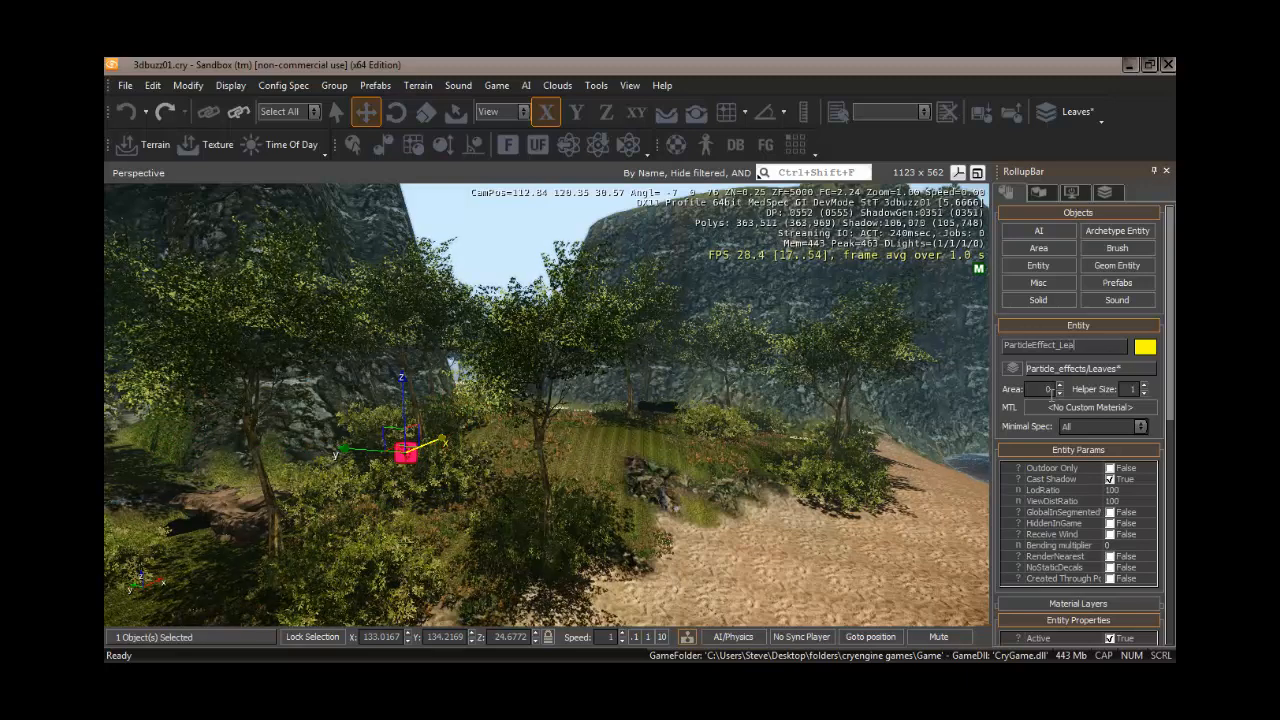
pyautogui.write('ves_')
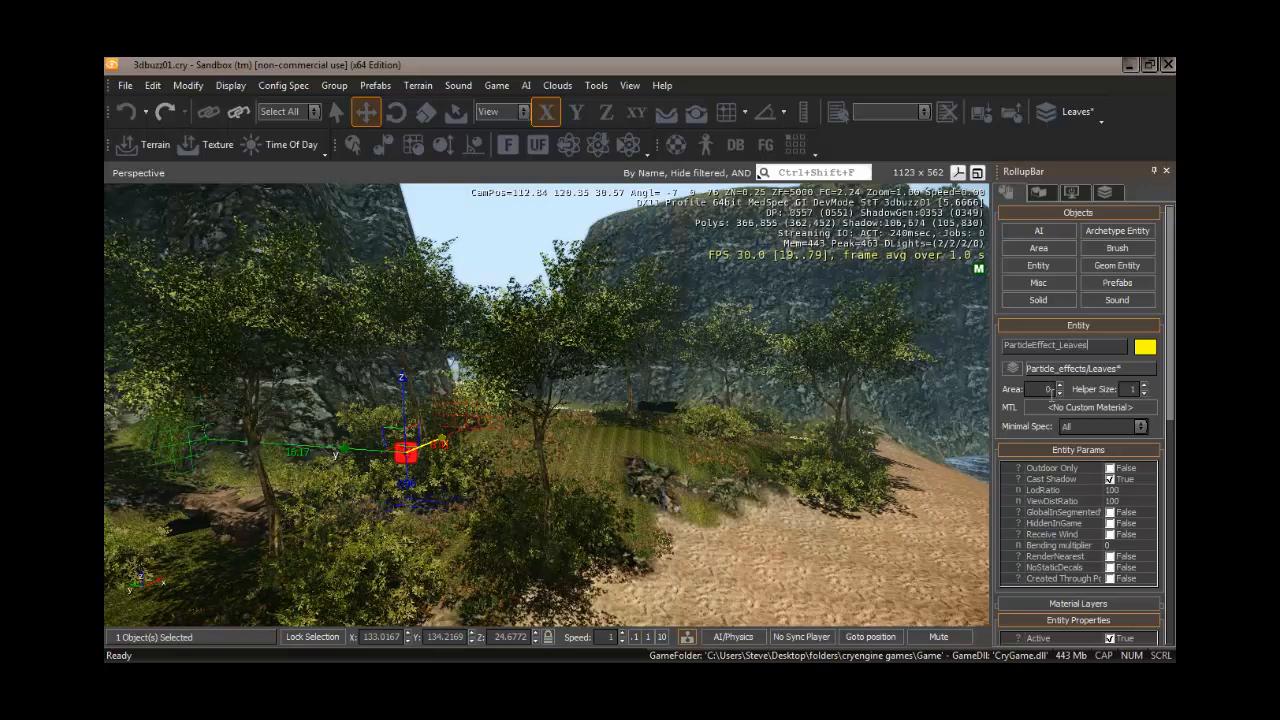
pyautogui.write('014')
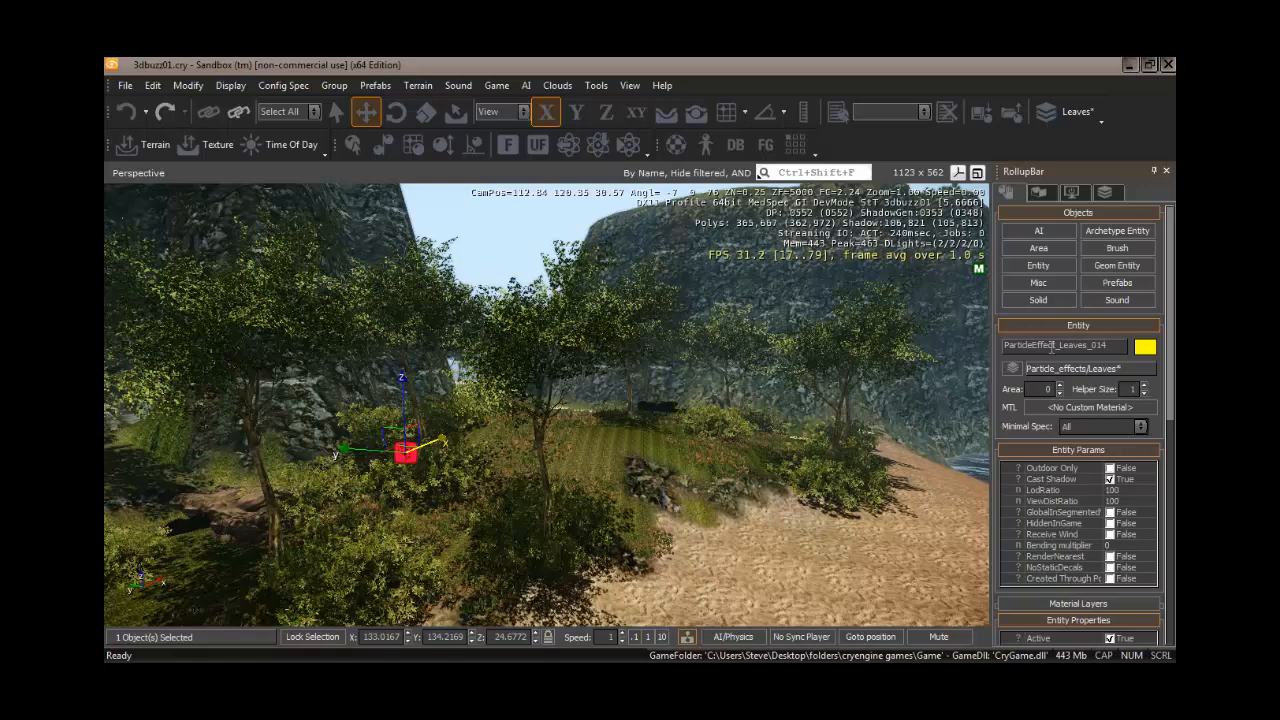
pyautogui.press('BackSpace')
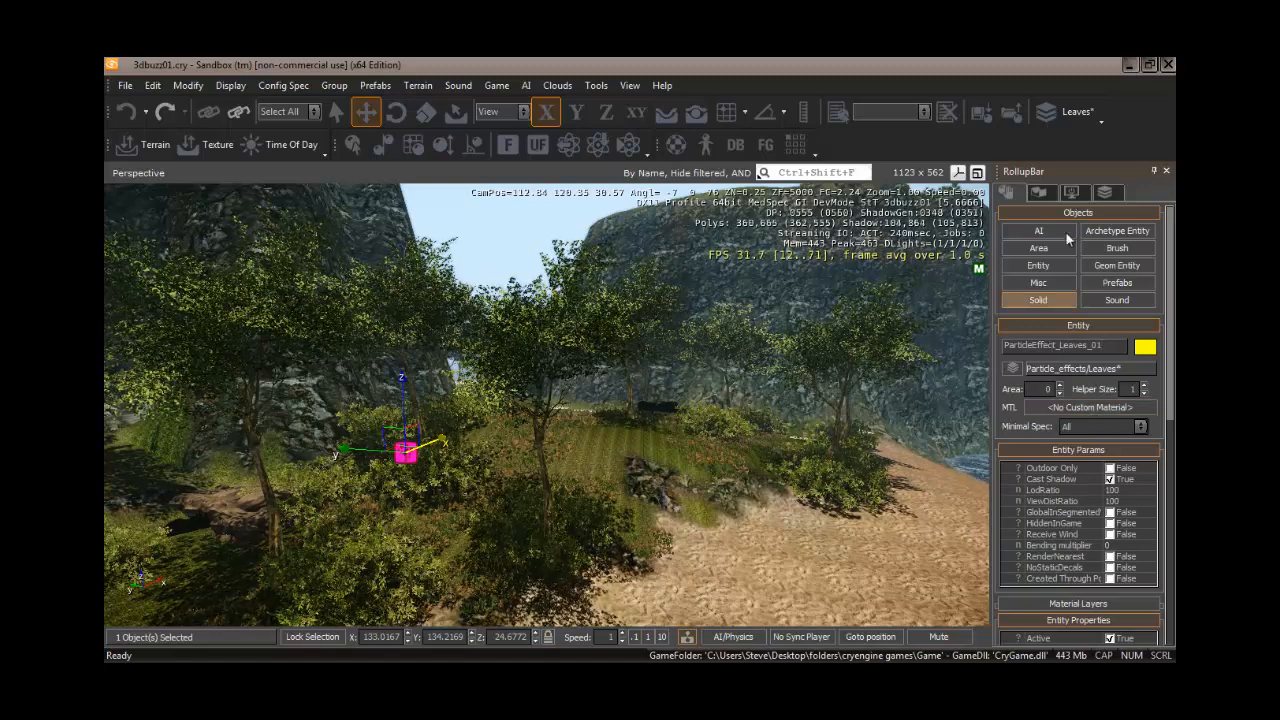
# Check the level's layers and assign the particle entity to the Leaves layer under Particle_effects
pyautogui.click(1105, 193)
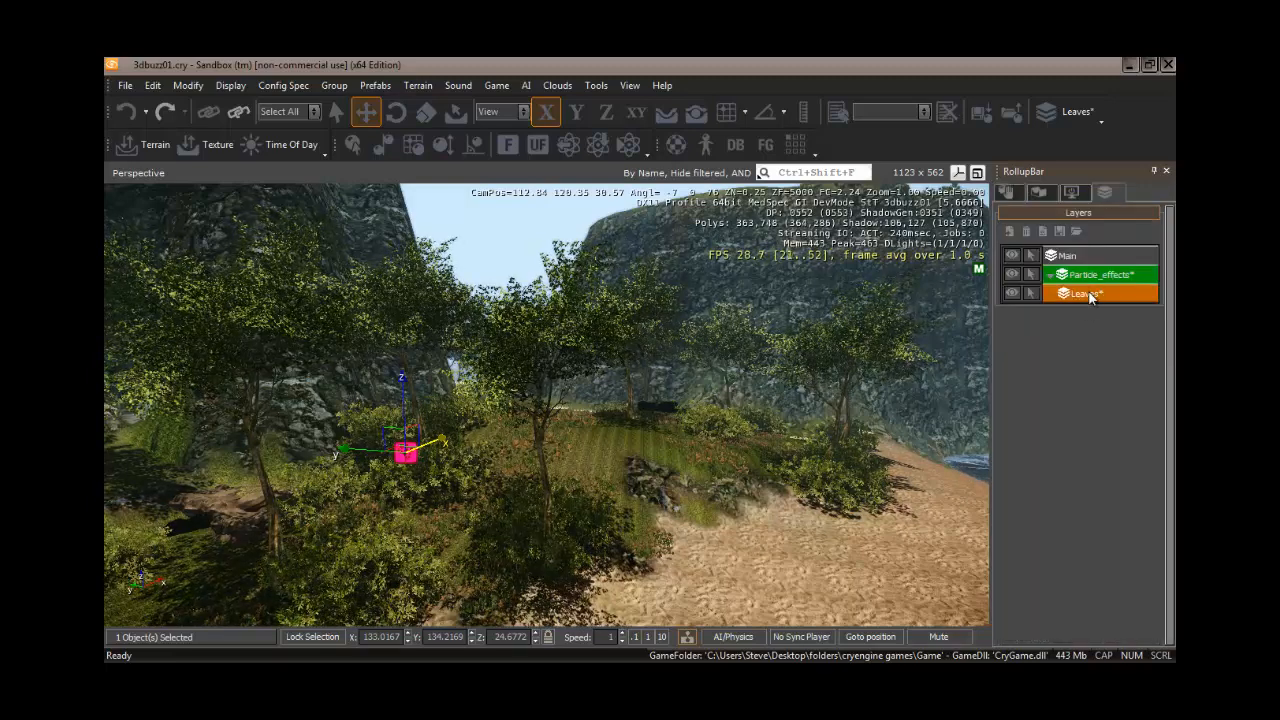
pyautogui.click(1013, 191)
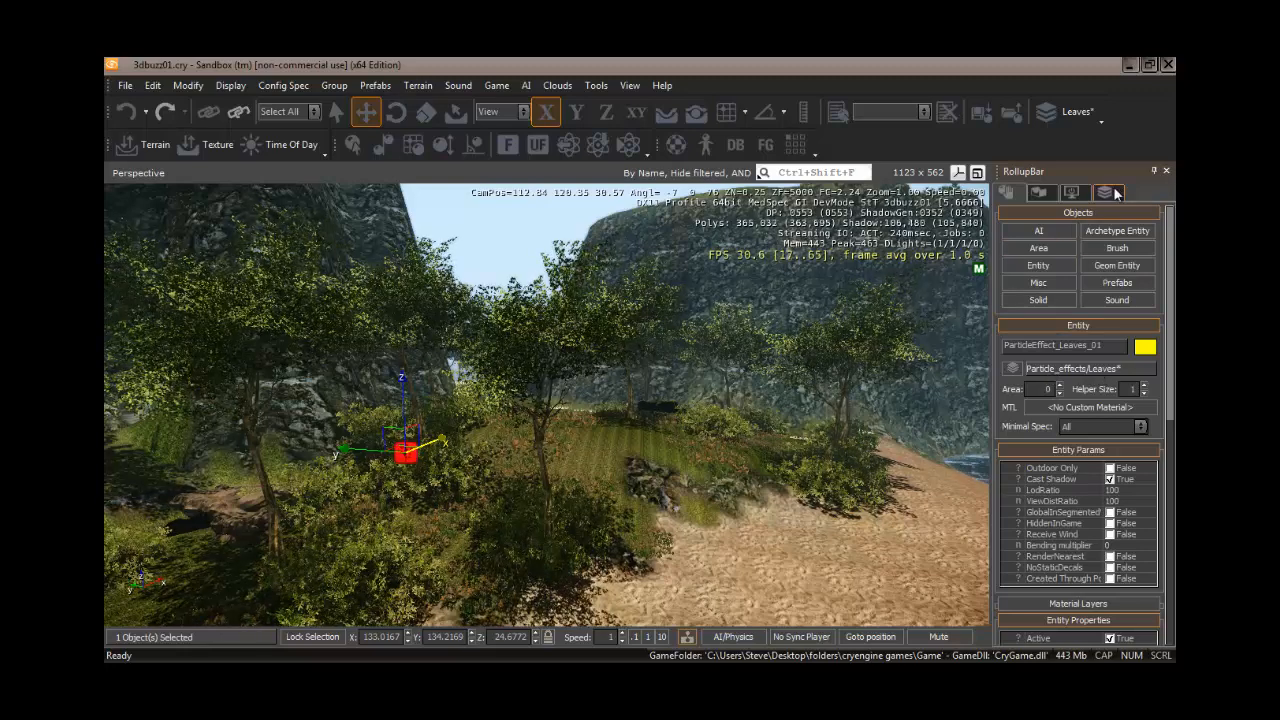
pyautogui.click(1087, 371)
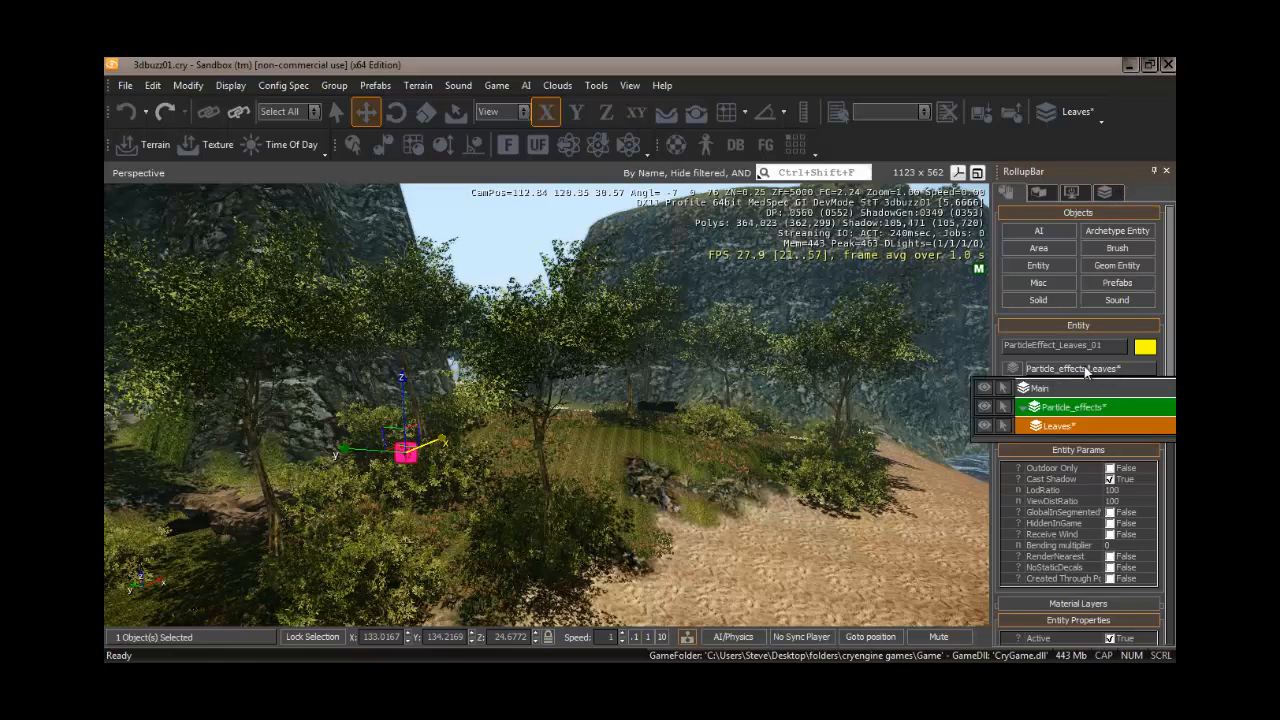
pyautogui.click(1060, 425)
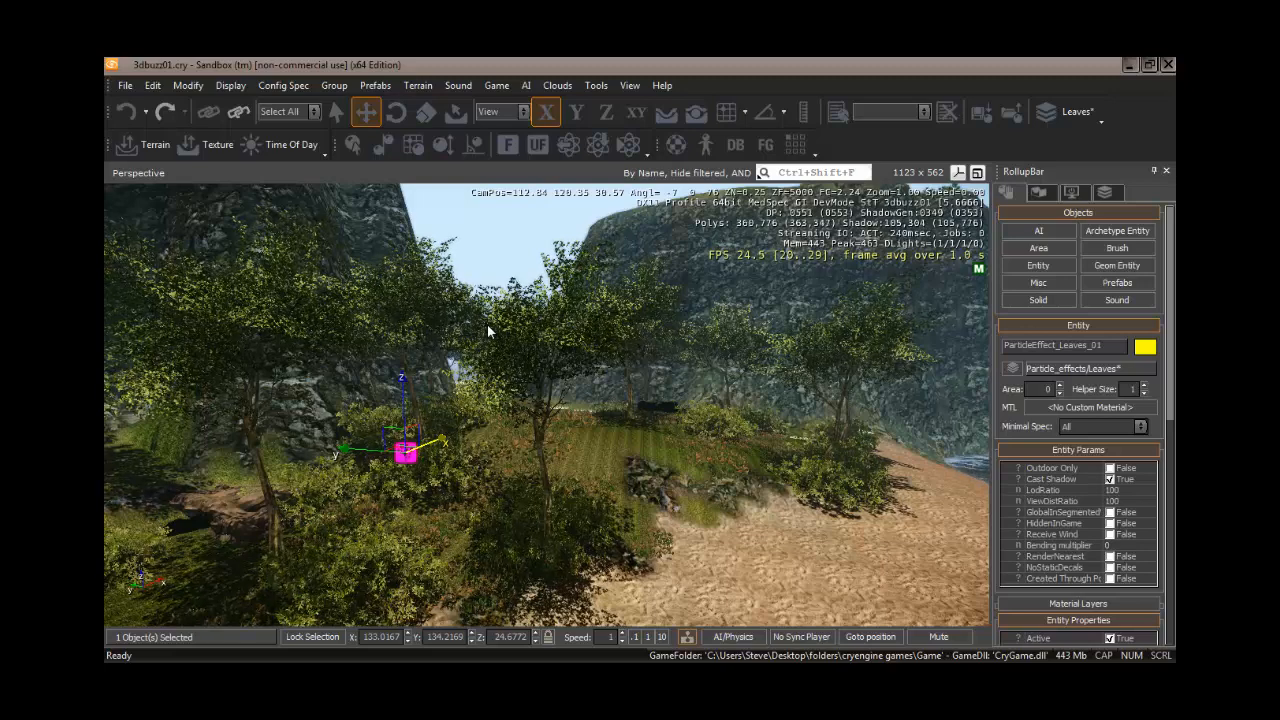
# Create a particle library named Island in the DataBase View and select it as the current library
pyautogui.click(738, 147)
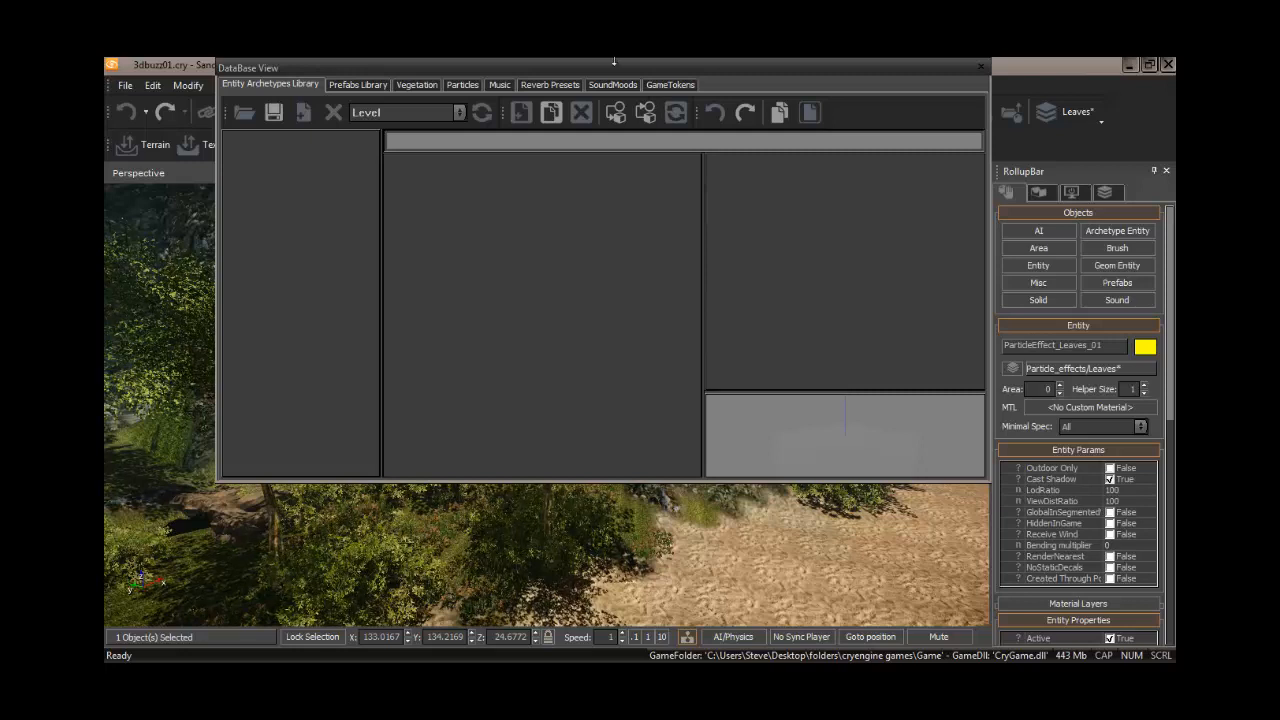
pyautogui.moveTo(615, 70); pyautogui.dragTo(608, 107)
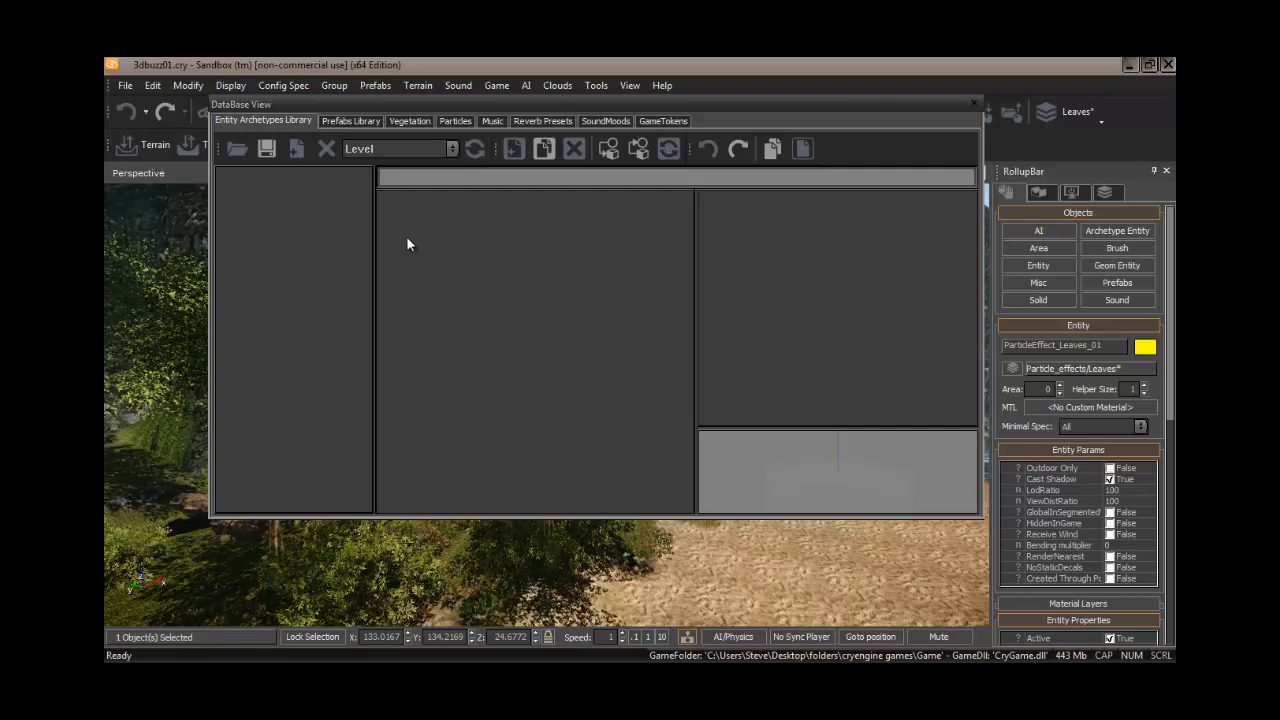
pyautogui.click(297, 150)
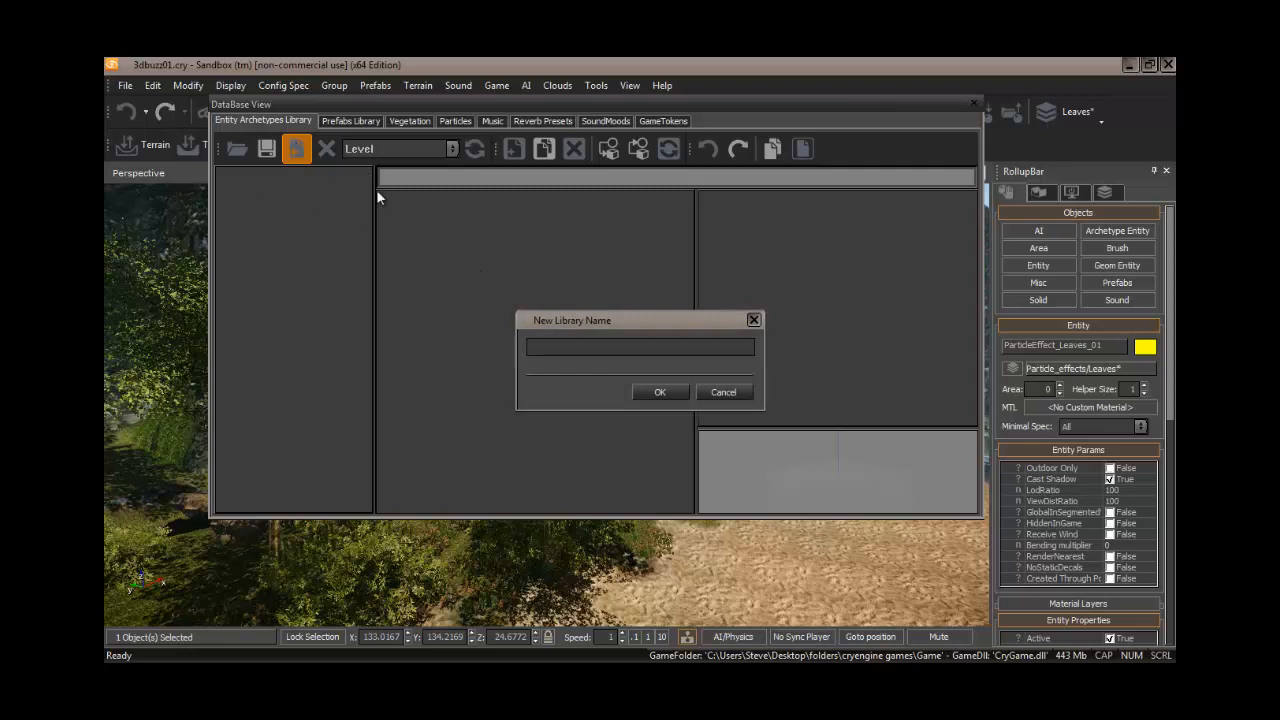
pyautogui.click(724, 392)
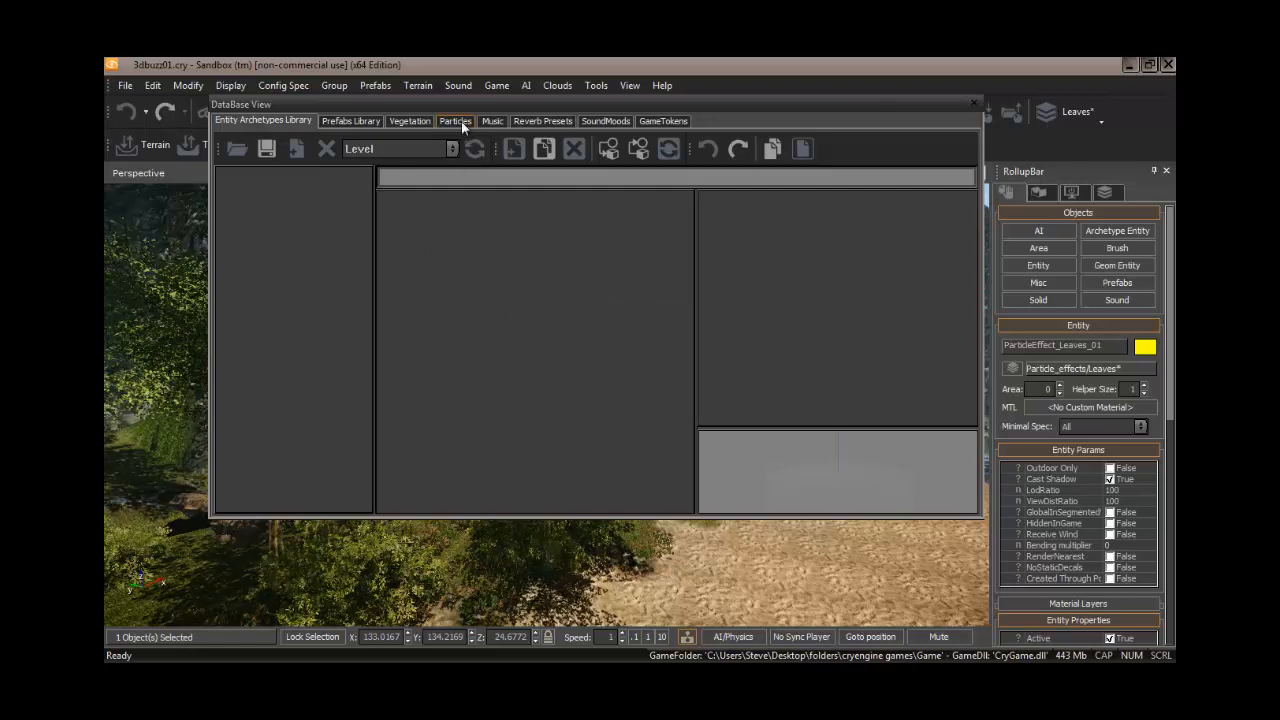
pyautogui.click(458, 121)
pyautogui.click(296, 150)
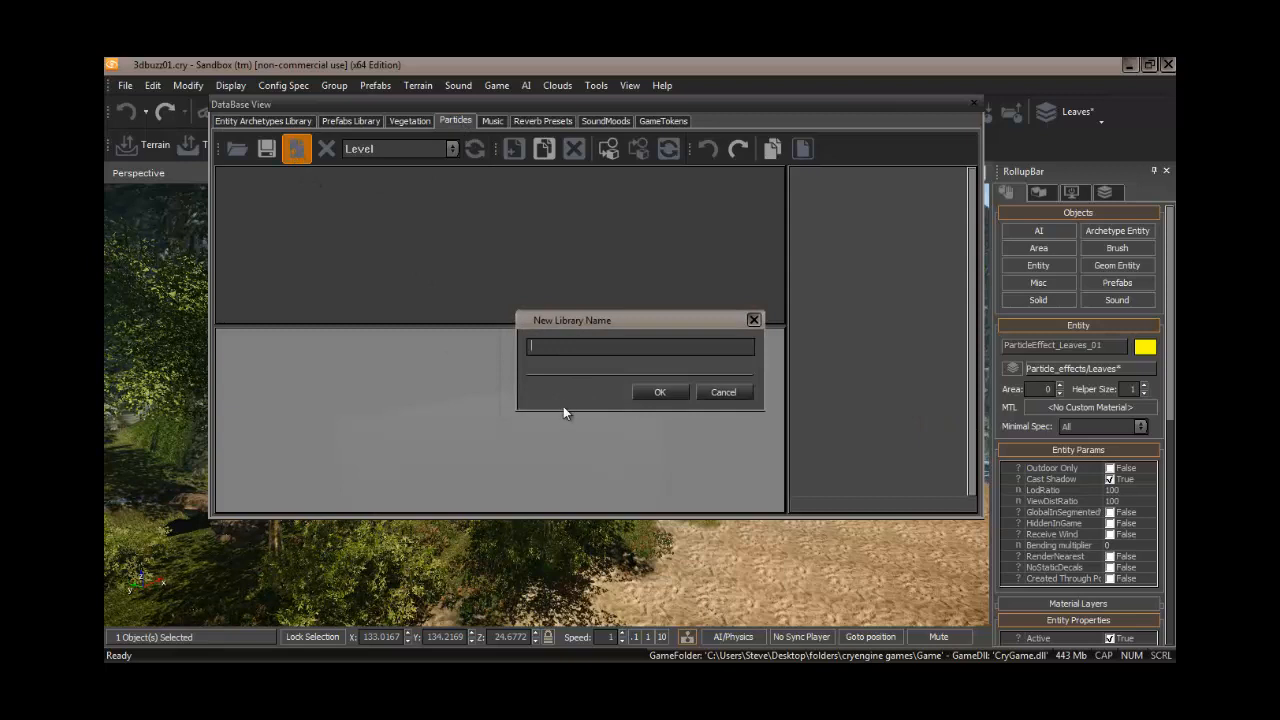
pyautogui.write('Island')
pyautogui.click(655, 392)
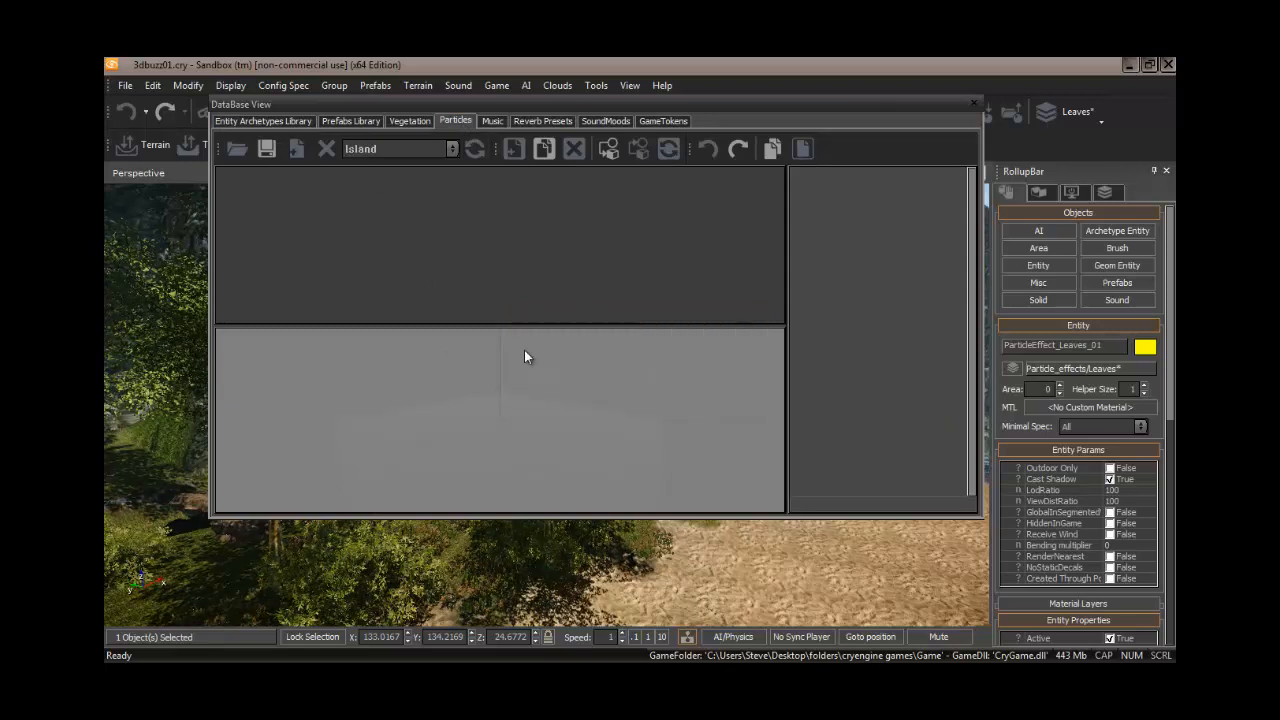
pyautogui.click(452, 150)
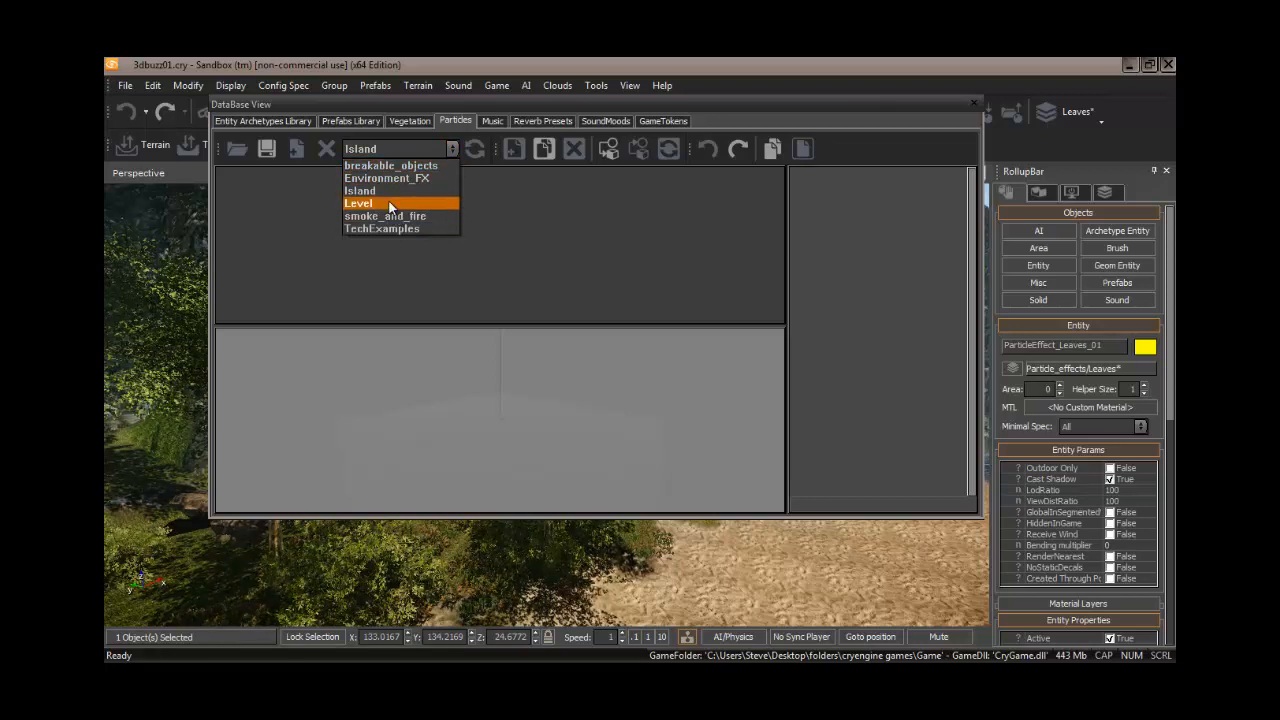
pyautogui.click(364, 191)
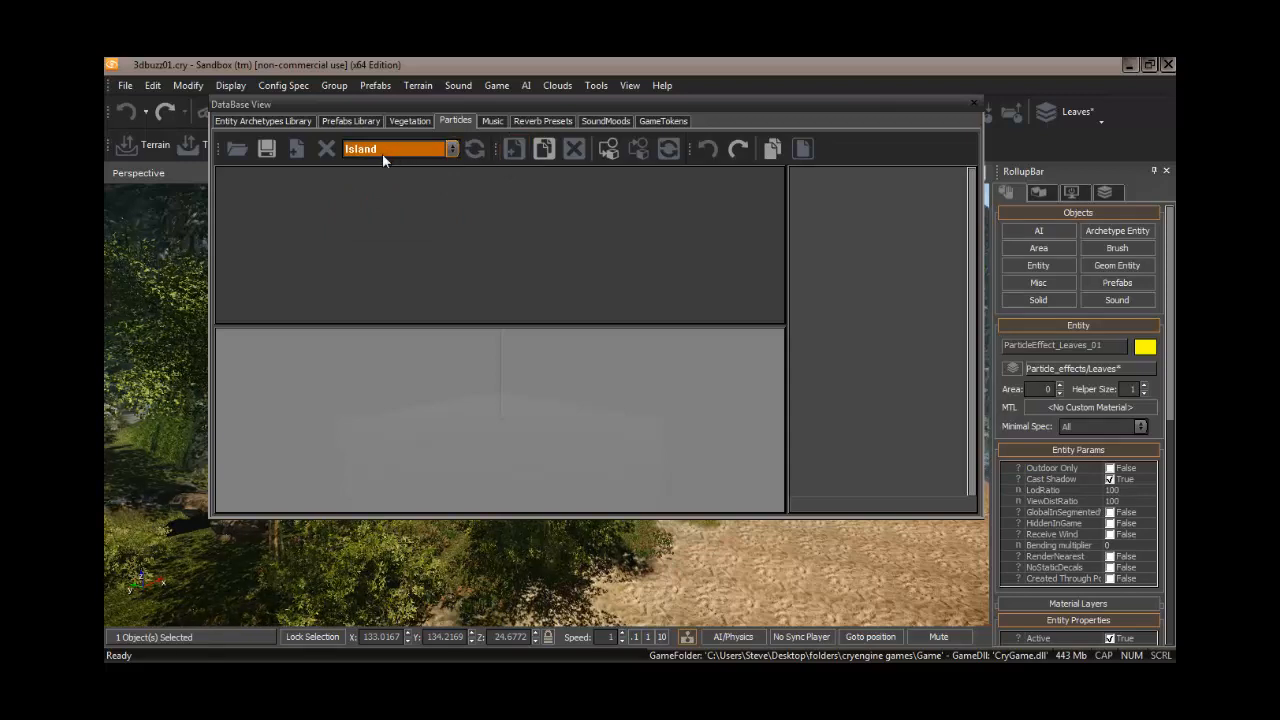
# Try to load the particle library file libs\particles\environment_fx.xml
pyautogui.click(237, 150)
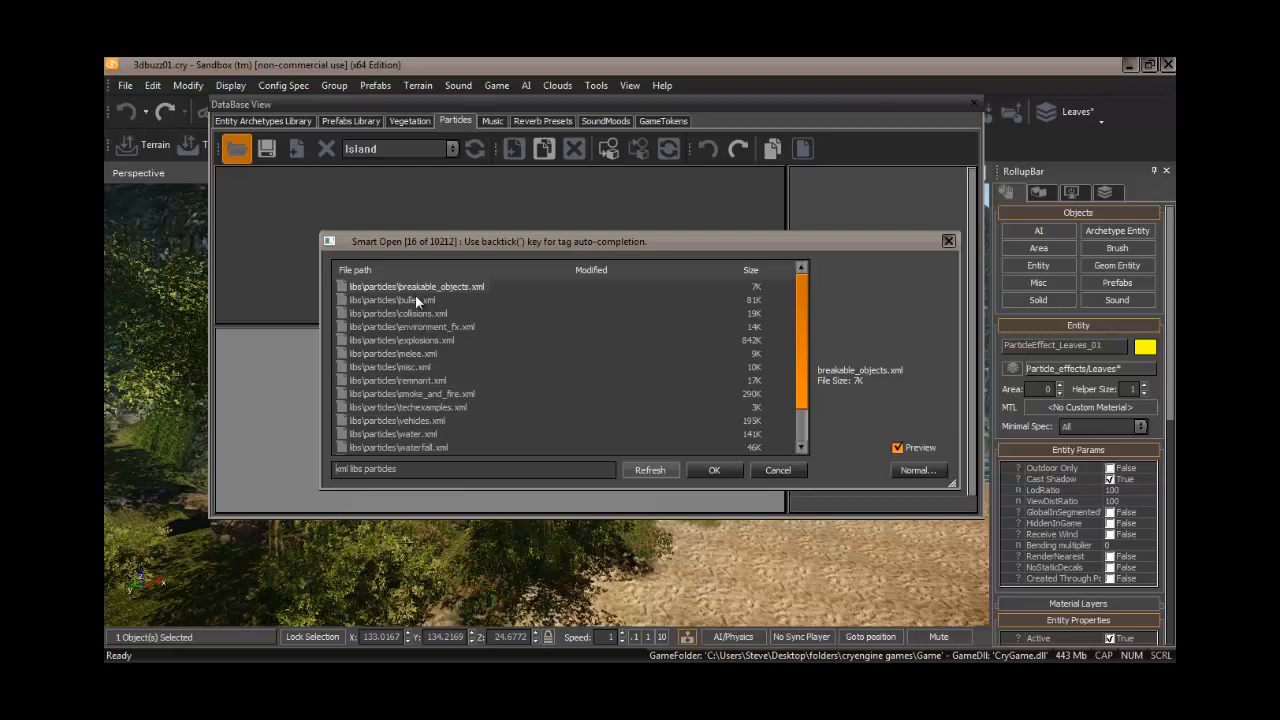
pyautogui.click(420, 327)
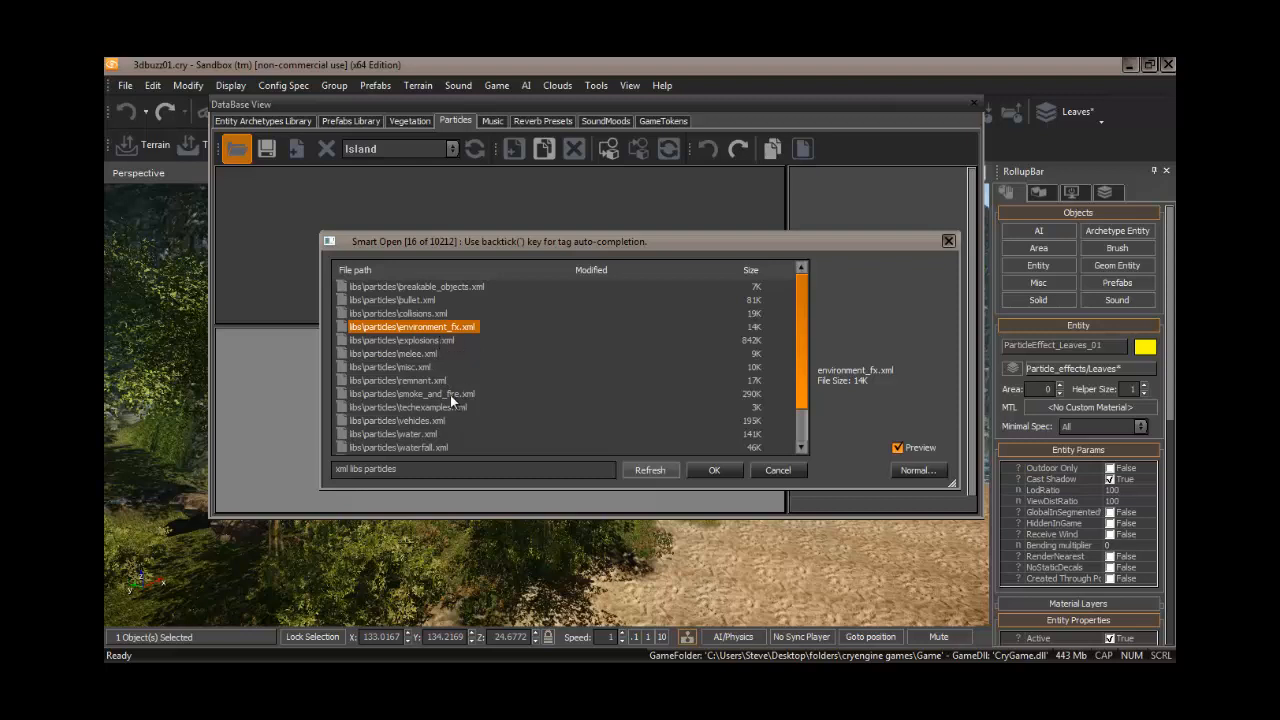
pyautogui.click(717, 470)
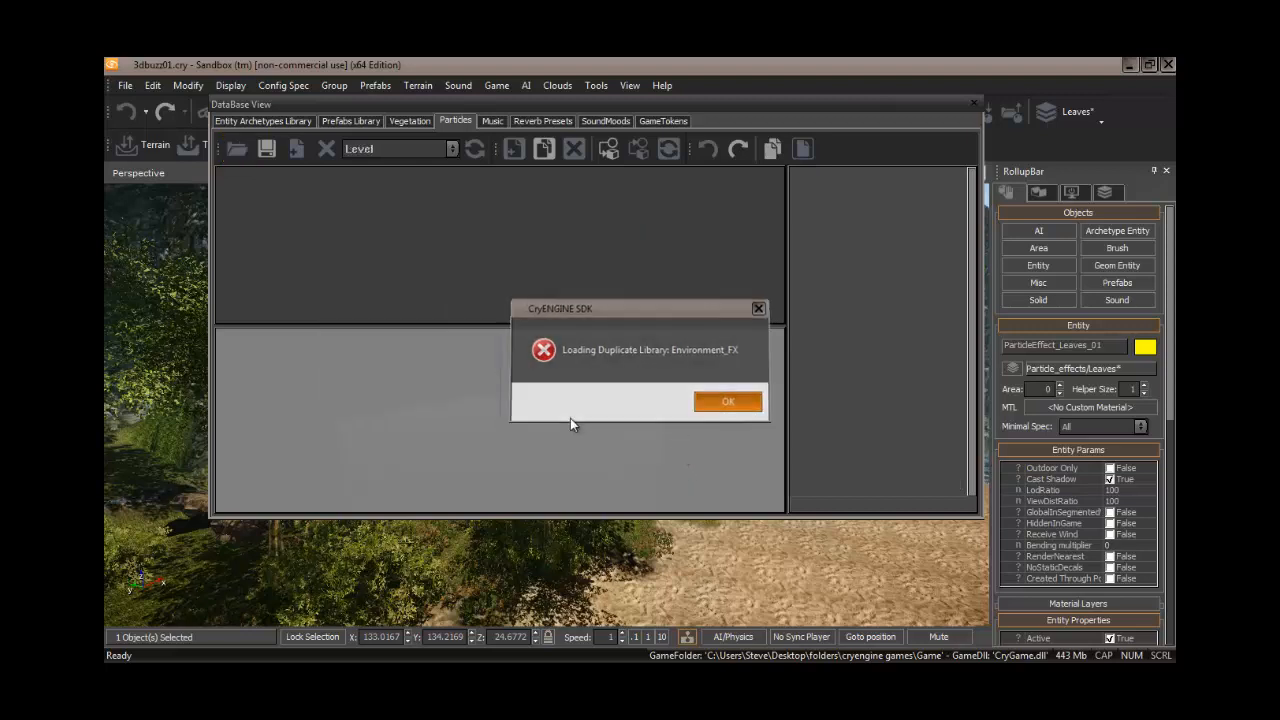
pyautogui.press('Return')
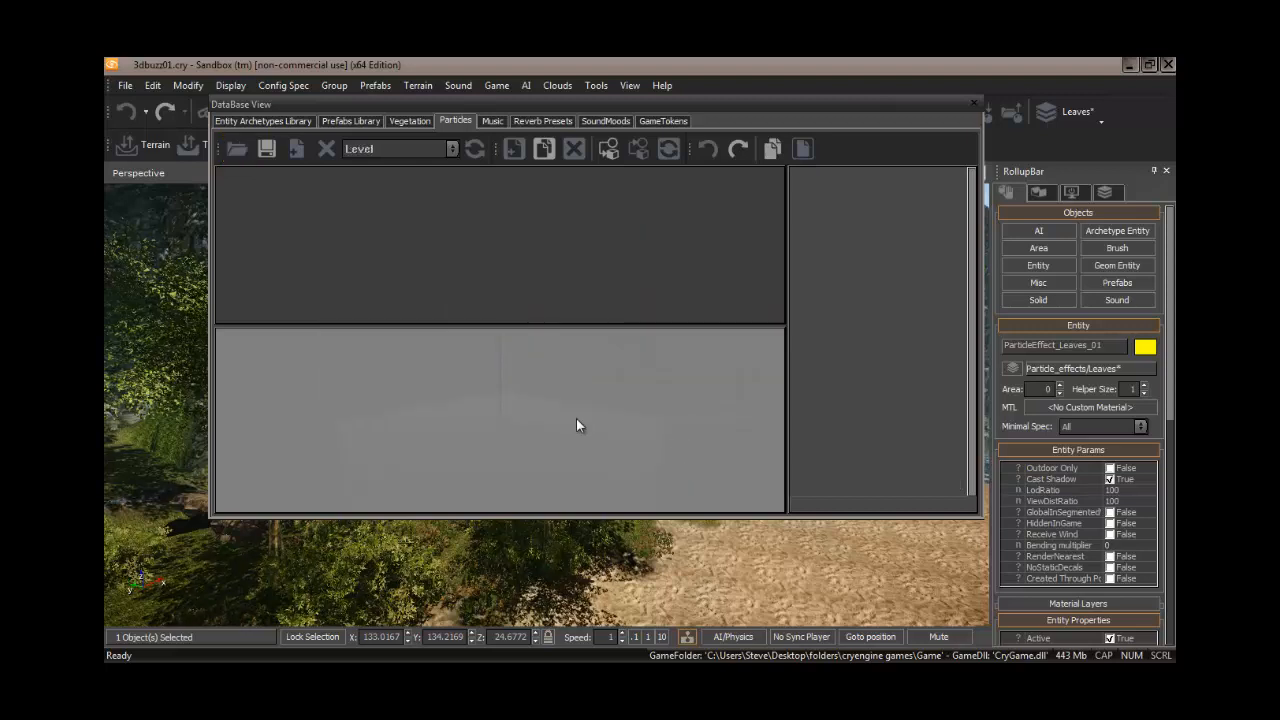
# Select the Environment_FX particle library and remove it from the database
pyautogui.click(452, 149)
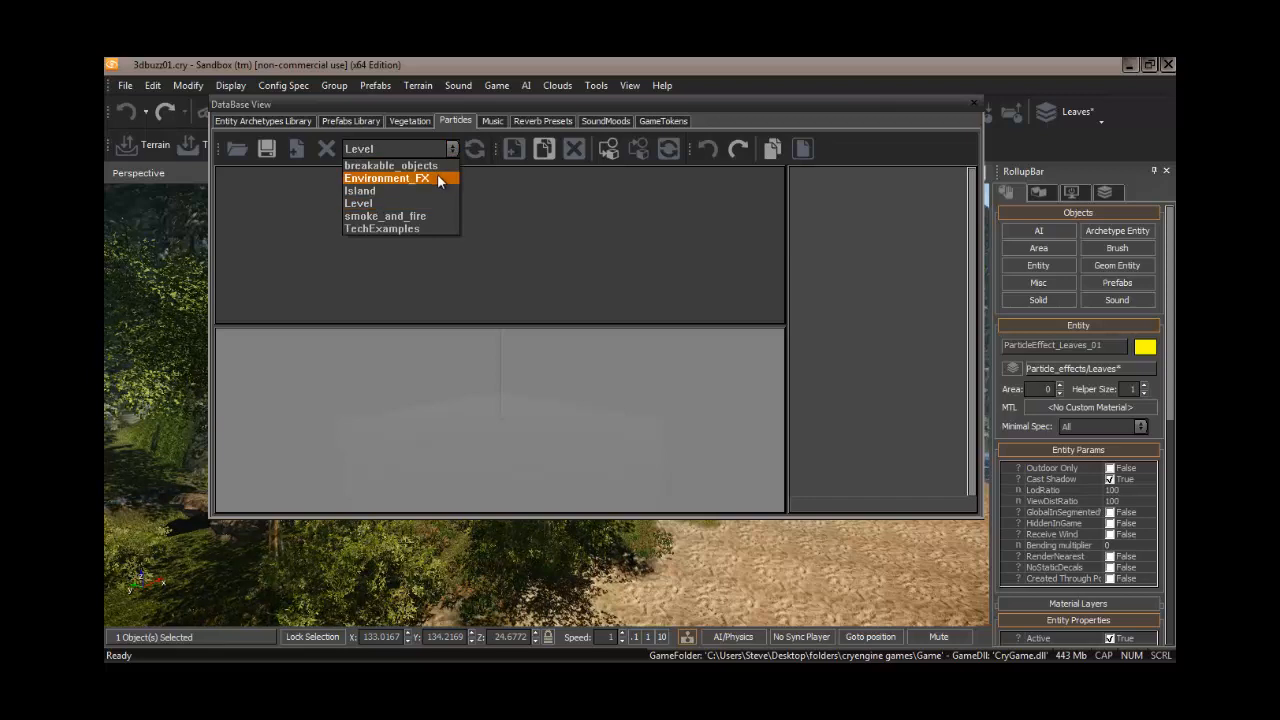
pyautogui.click(437, 178)
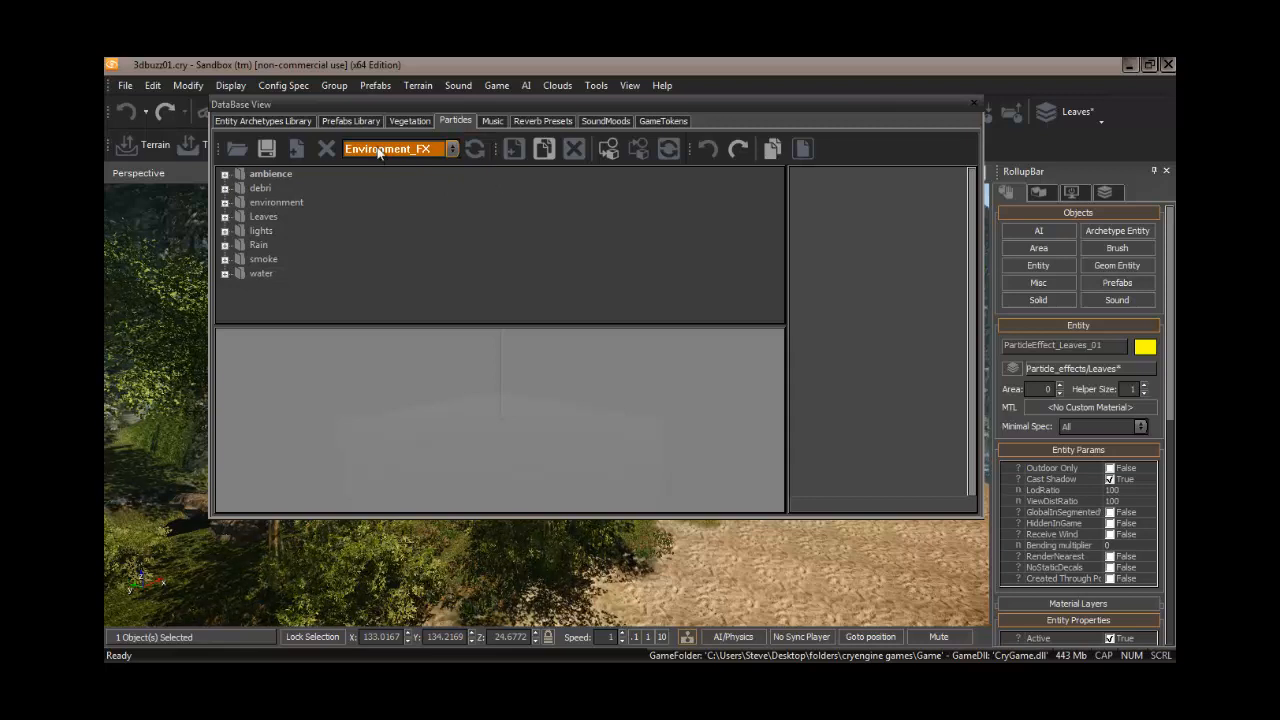
pyautogui.click(326, 149)
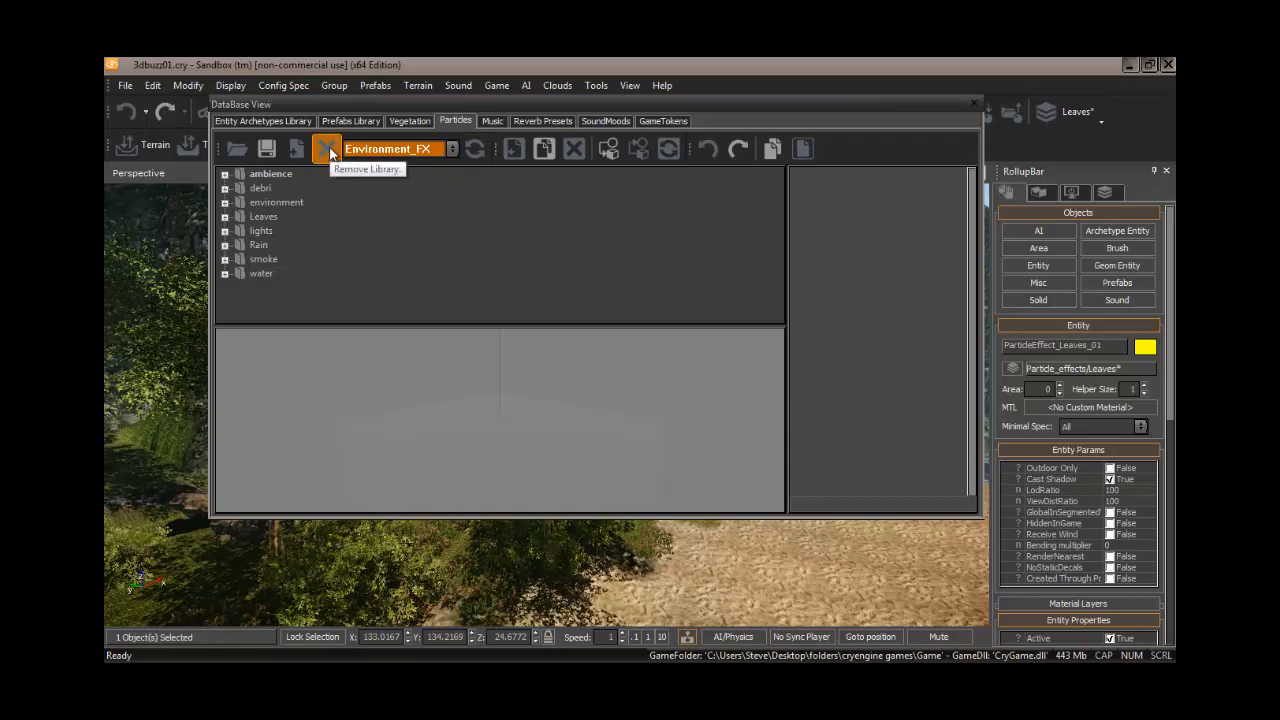
pyautogui.click(696, 412)
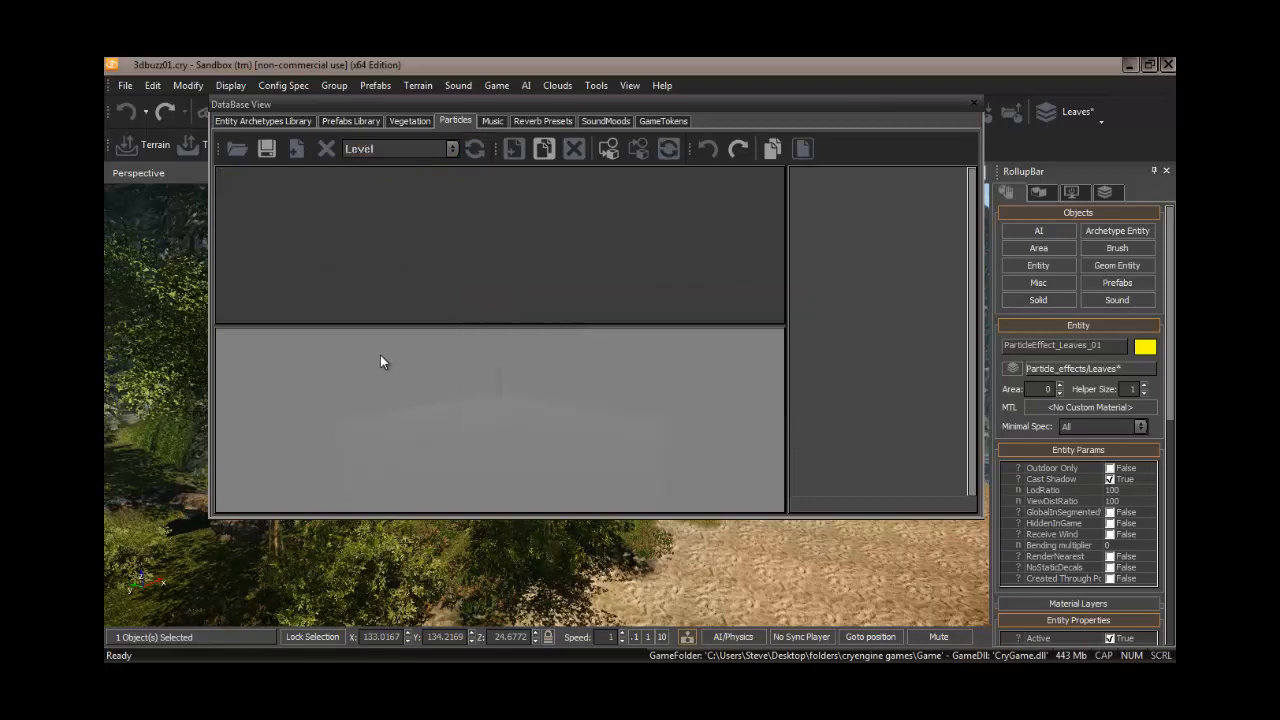
# Make Island the current particle library and load the library file libs\particles\environment_fx.xml
pyautogui.click(448, 149)
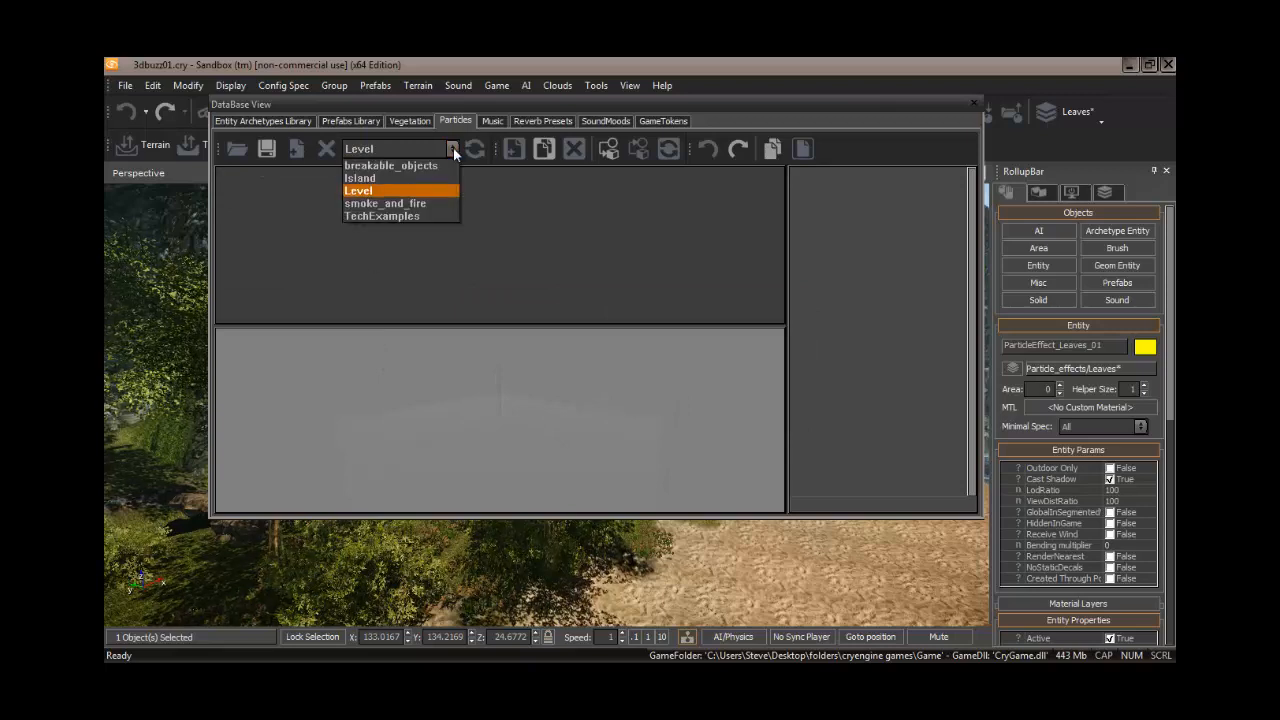
pyautogui.click(437, 177)
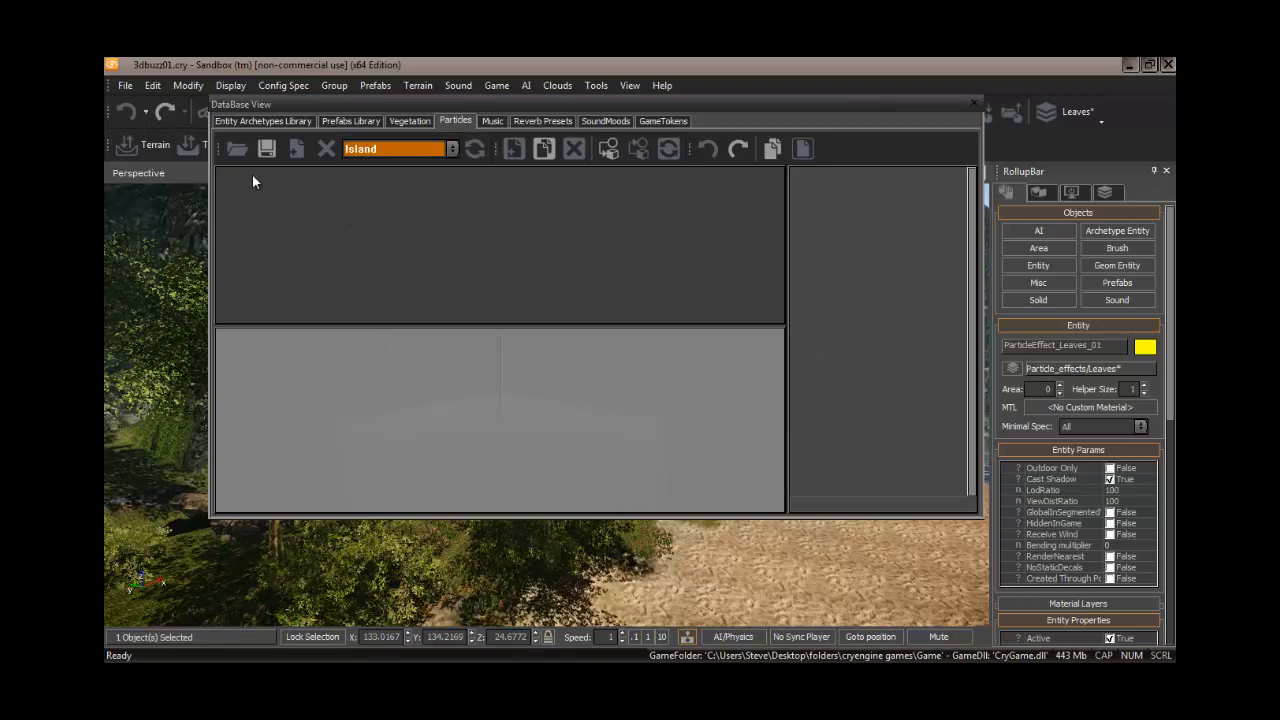
pyautogui.click(237, 148)
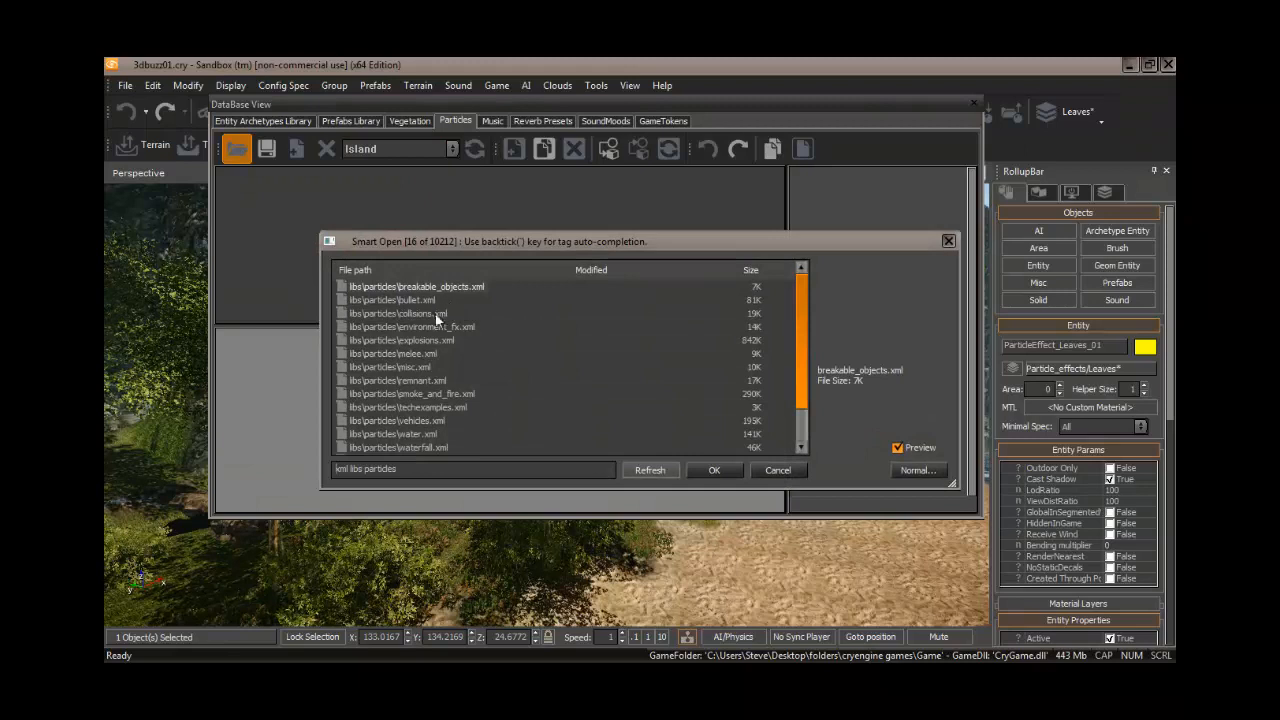
pyautogui.click(433, 326)
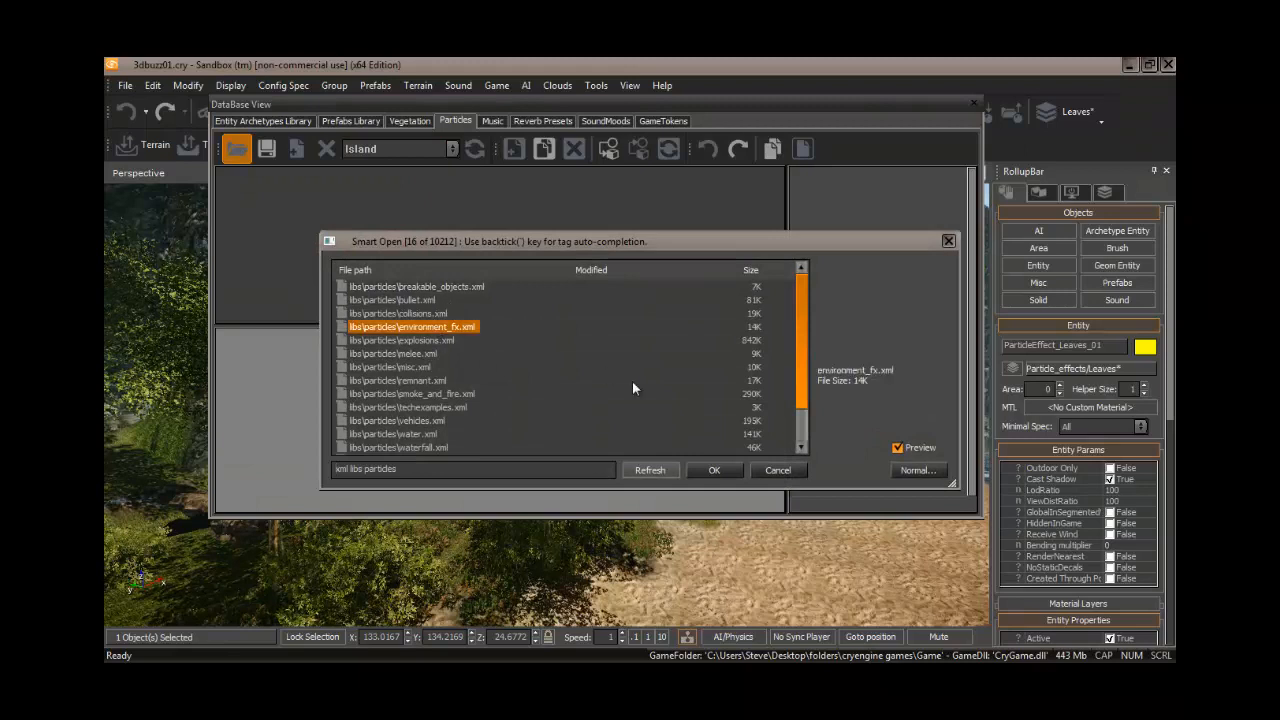
pyautogui.click(715, 470)
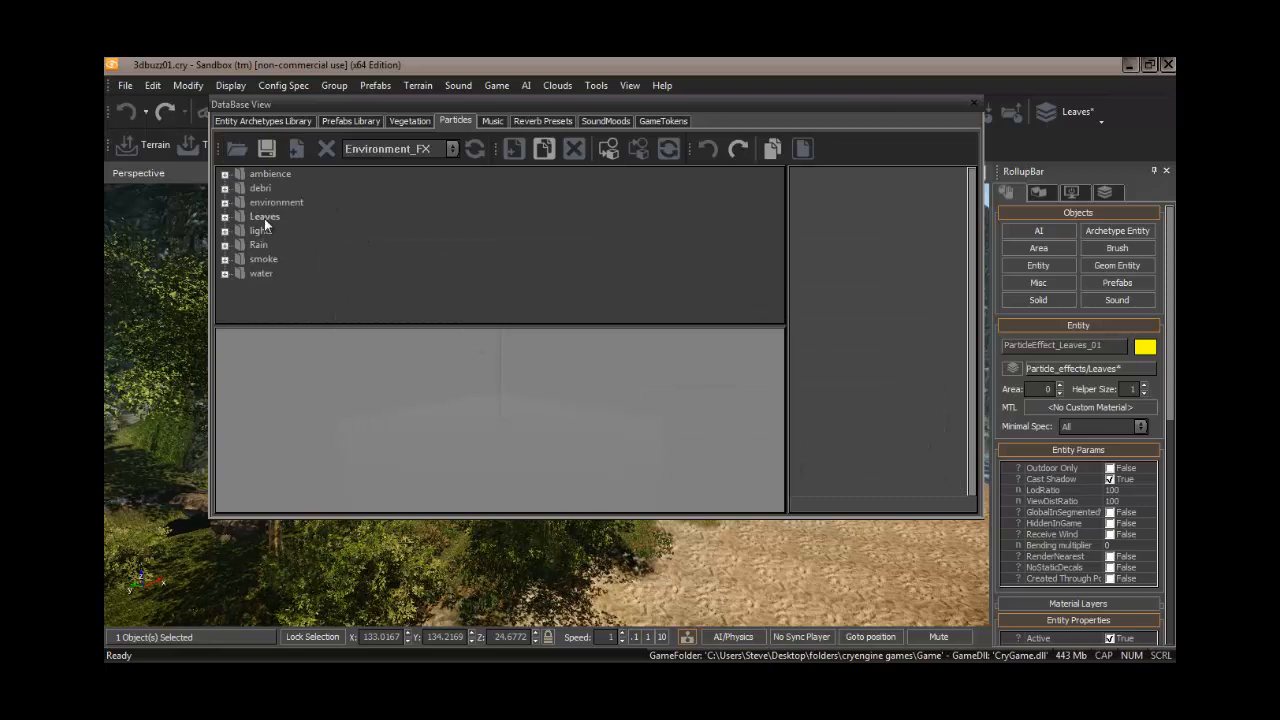
# Select the Falling_leaves effect in the Leaves group of the Environment_FX library and close the DataBase View
pyautogui.click(225, 216)
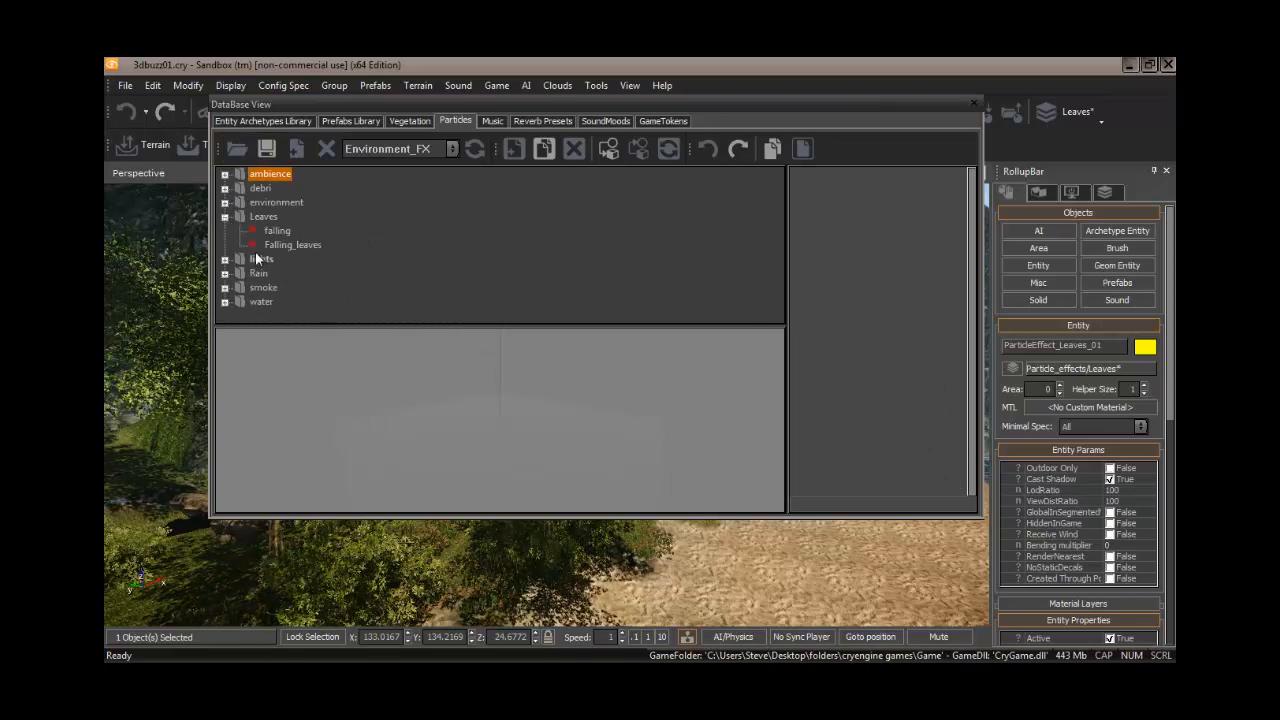
pyautogui.click(290, 245)
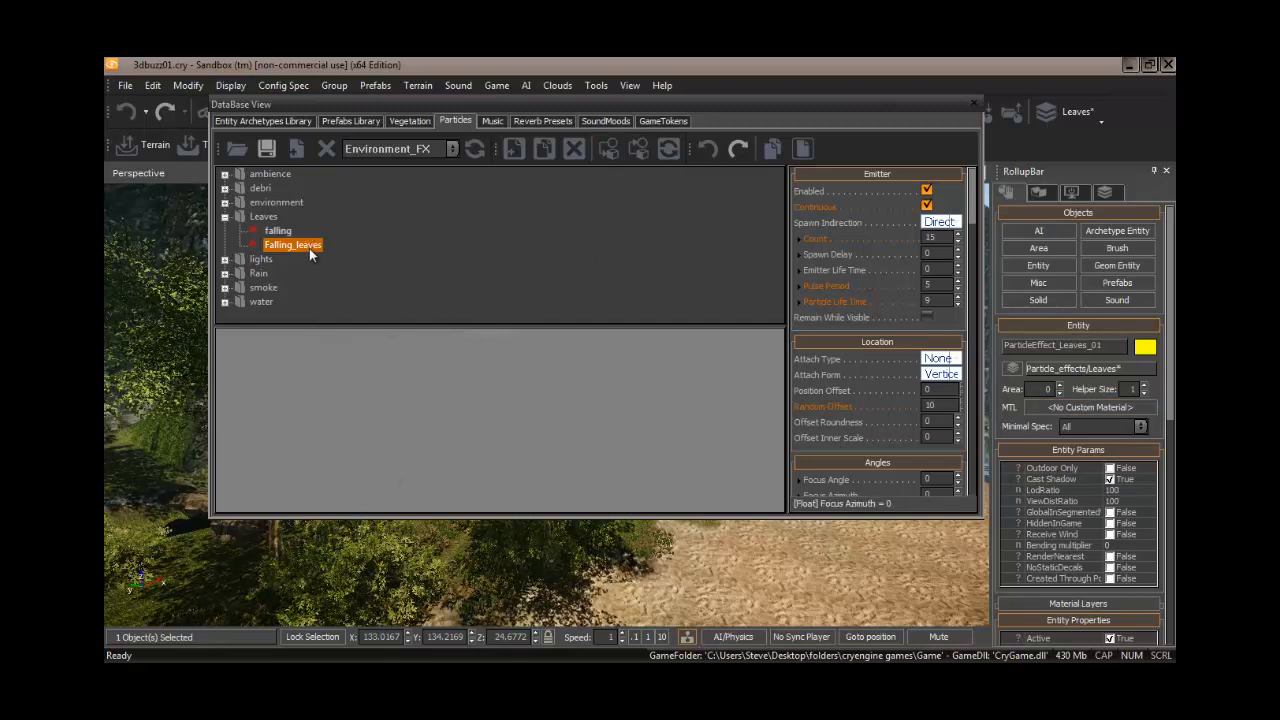
pyautogui.click(975, 107)
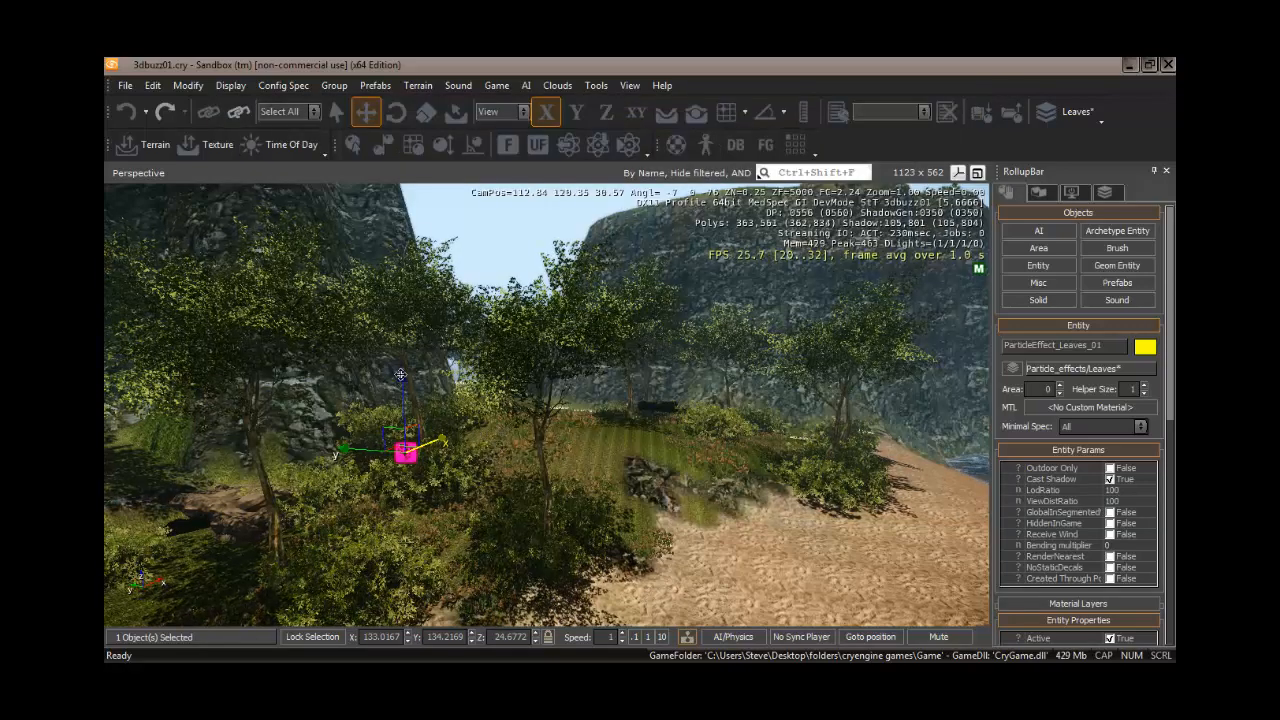
# Raise the ParticleEffect_Leaves_01 entity above the trees to a Z position of about 34.72
pyautogui.moveTo(402, 375); pyautogui.dragTo(406, 180)
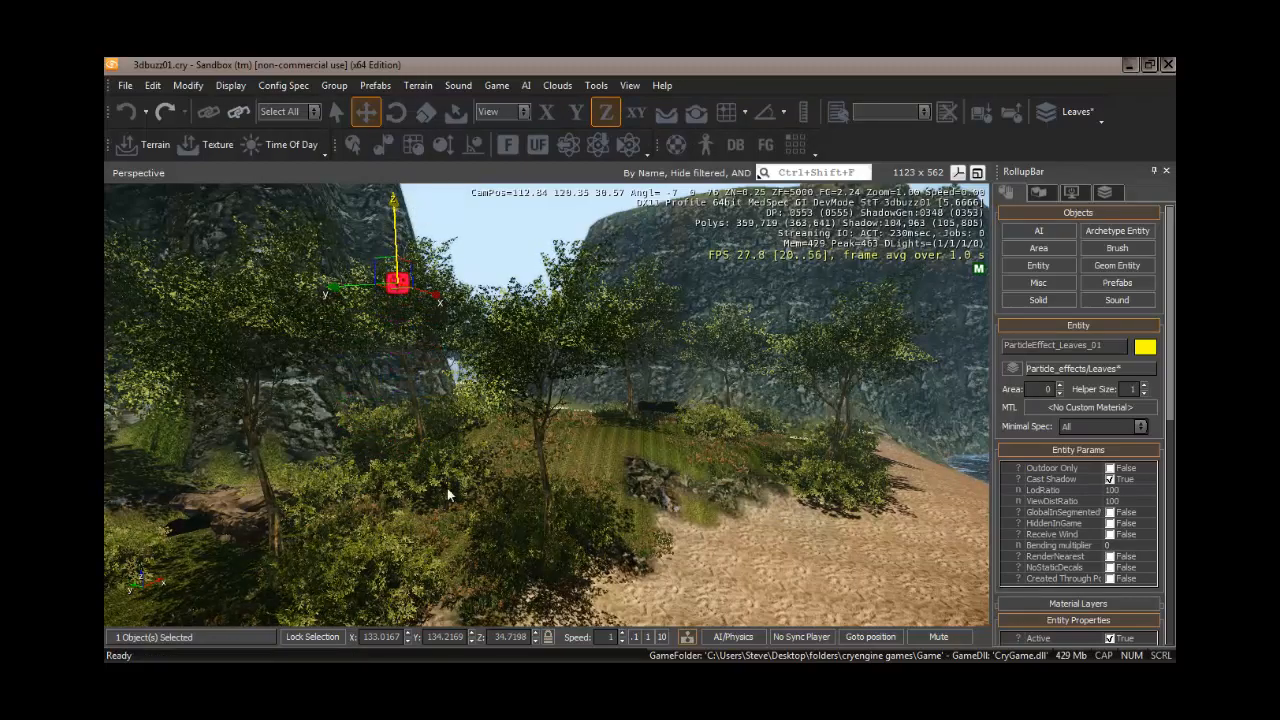
pyautogui.moveTo(447, 488); pyautogui.dragTo(447, 488, button='right')
pyautogui.press('w')
pyautogui.press('w')
pyautogui.press('s')
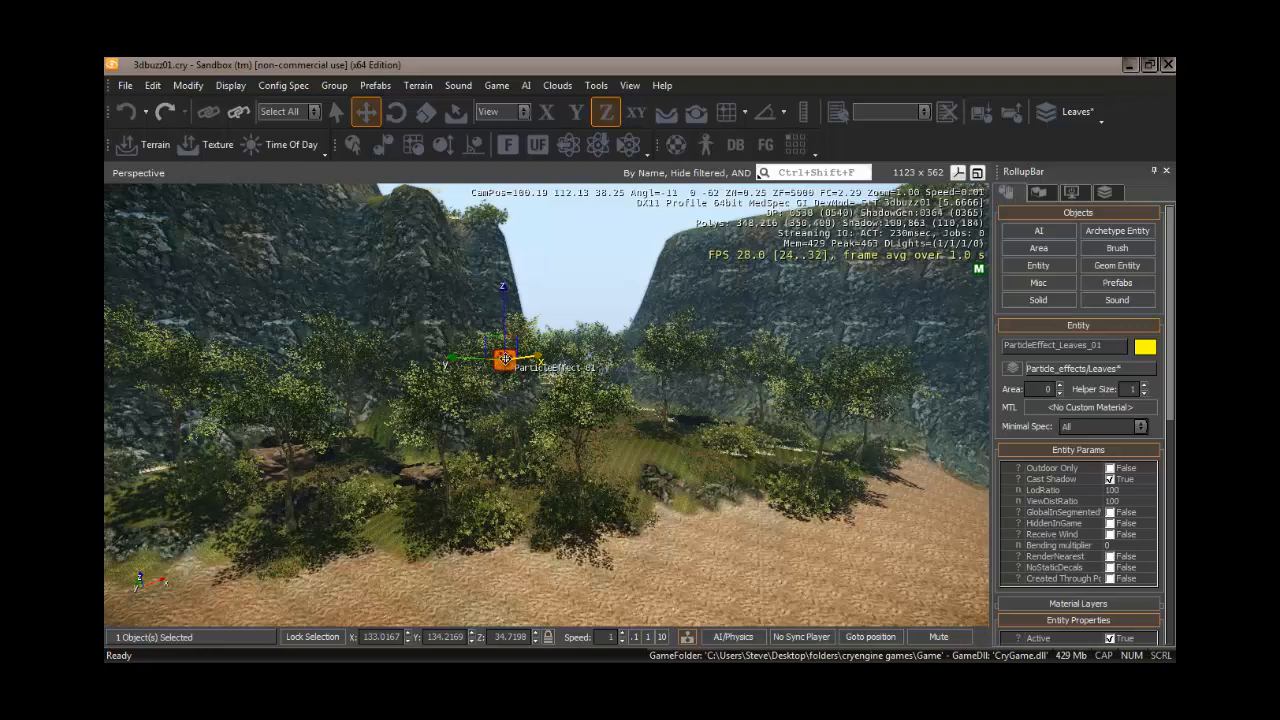
pyautogui.moveTo(511, 405); pyautogui.dragTo(424, 393, button='right')
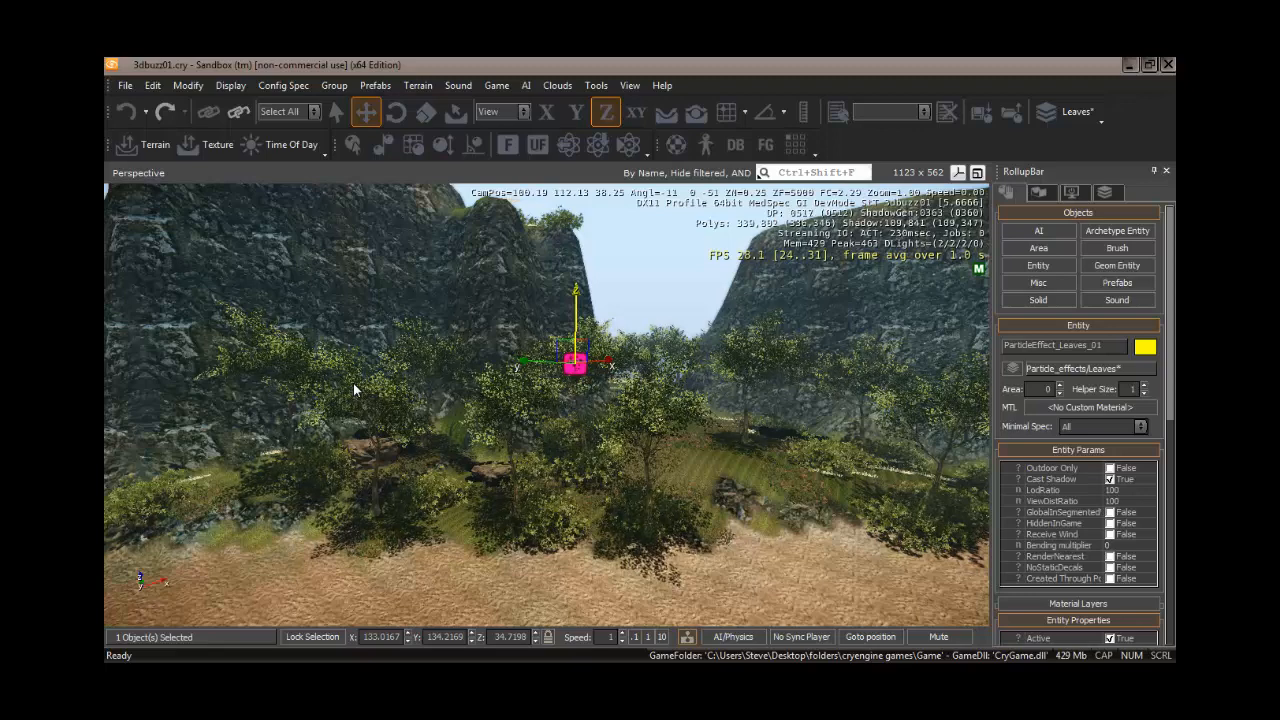
# Clone the particle entity and move the copy over the neighbouring trees, at about X 123.18, Y 159.31, Z 30.88
pyautogui.hotkey('ctrl', 'c')
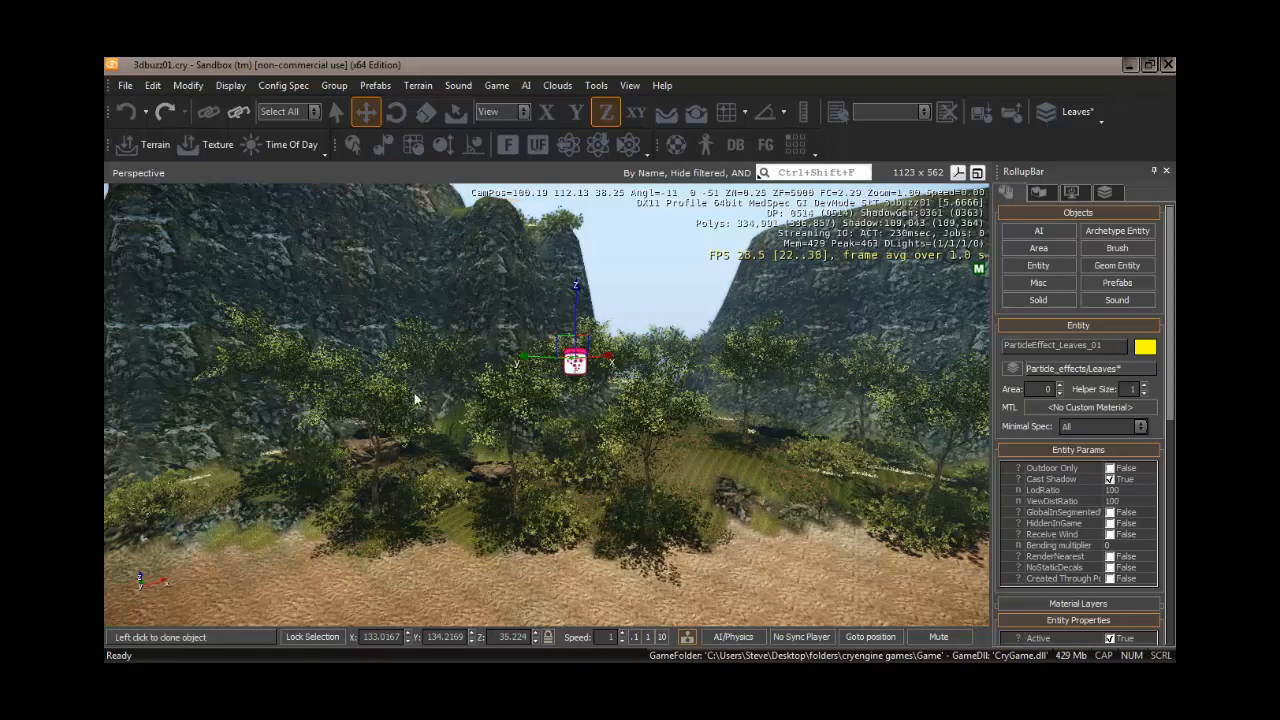
pyautogui.click(465, 335)
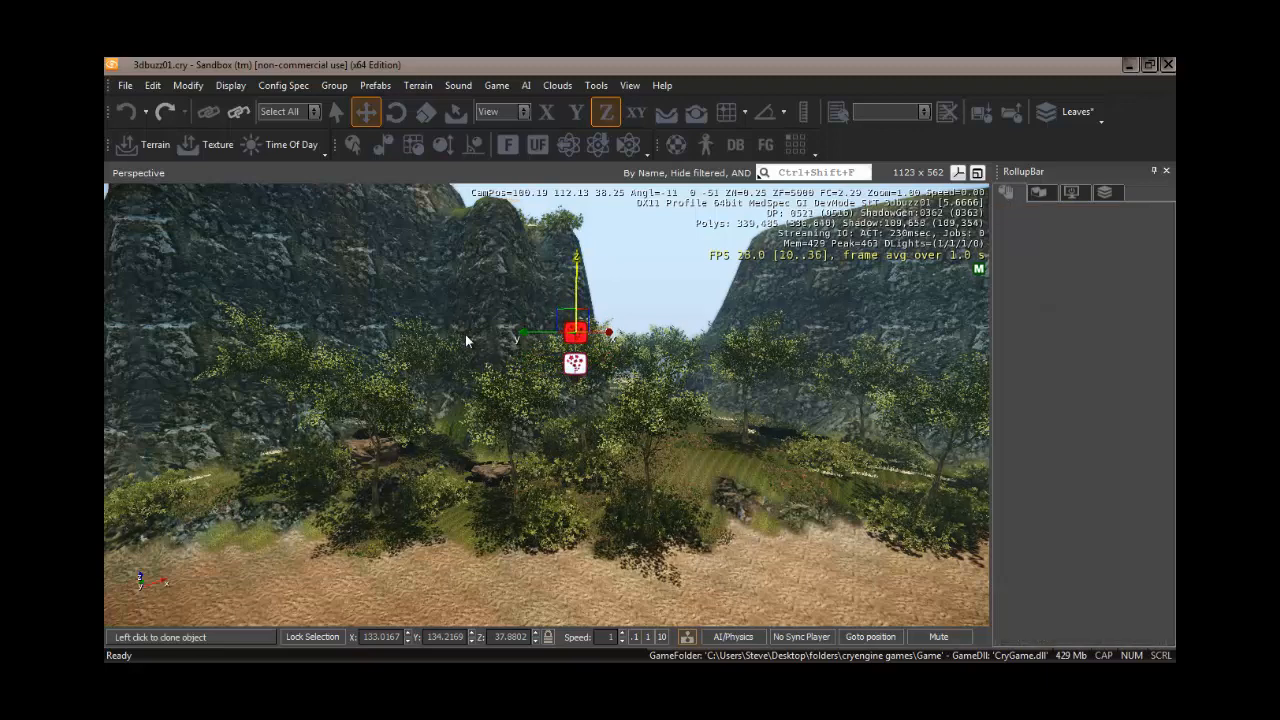
pyautogui.moveTo(464, 341)
pyautogui.mouseDown()
pyautogui.moveTo(340, 345)
pyautogui.moveTo(403, 371)
pyautogui.mouseUp()
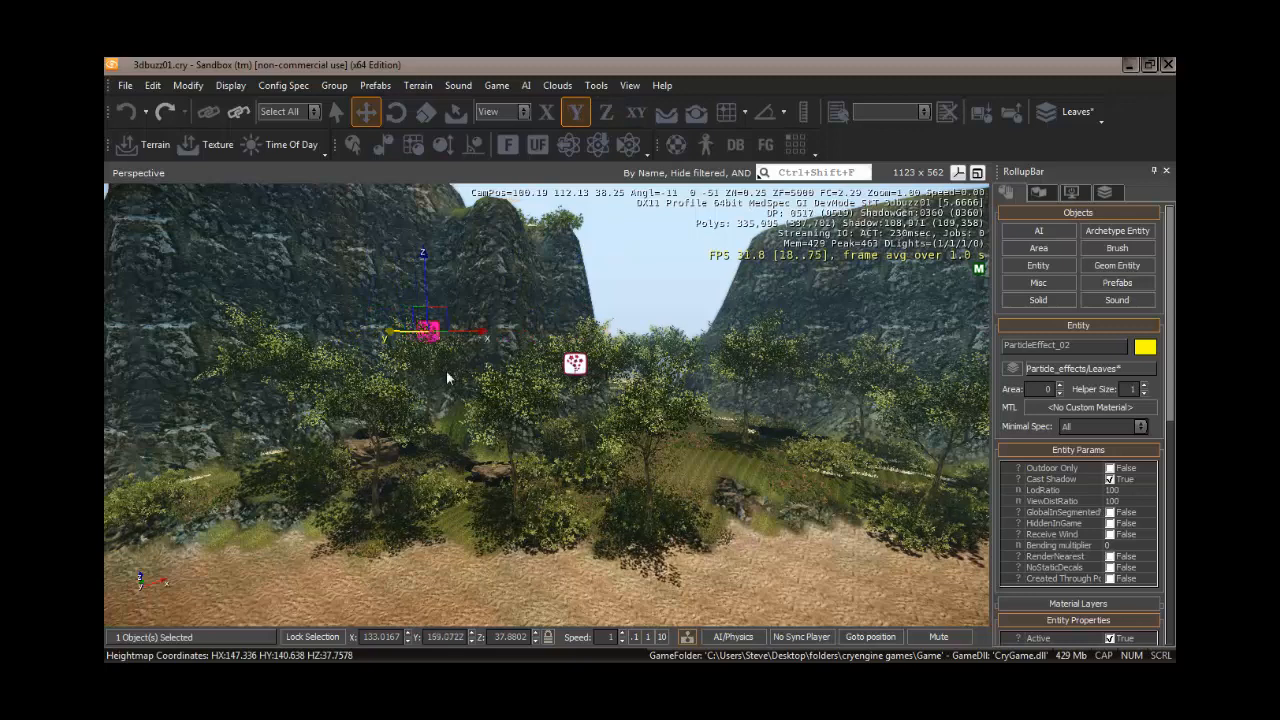
pyautogui.moveTo(470, 334); pyautogui.dragTo(403, 342)
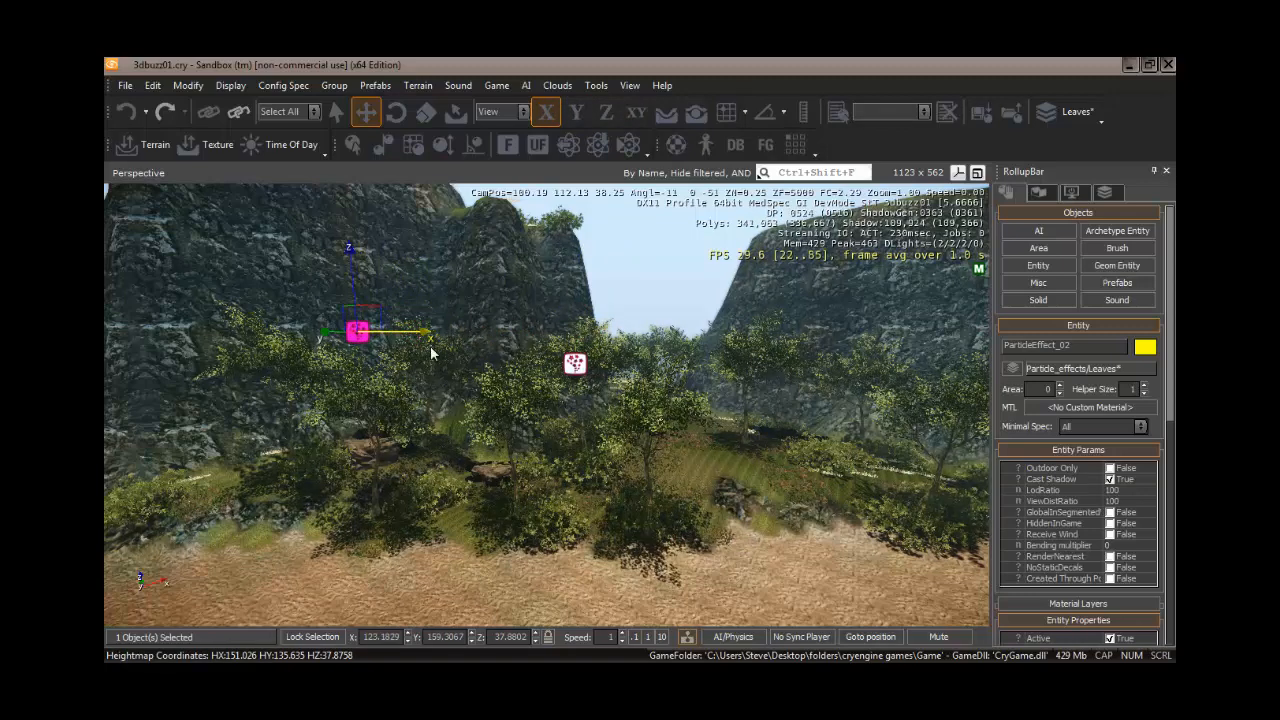
pyautogui.click(349, 254)
pyautogui.moveTo(349, 254); pyautogui.dragTo(353, 287)
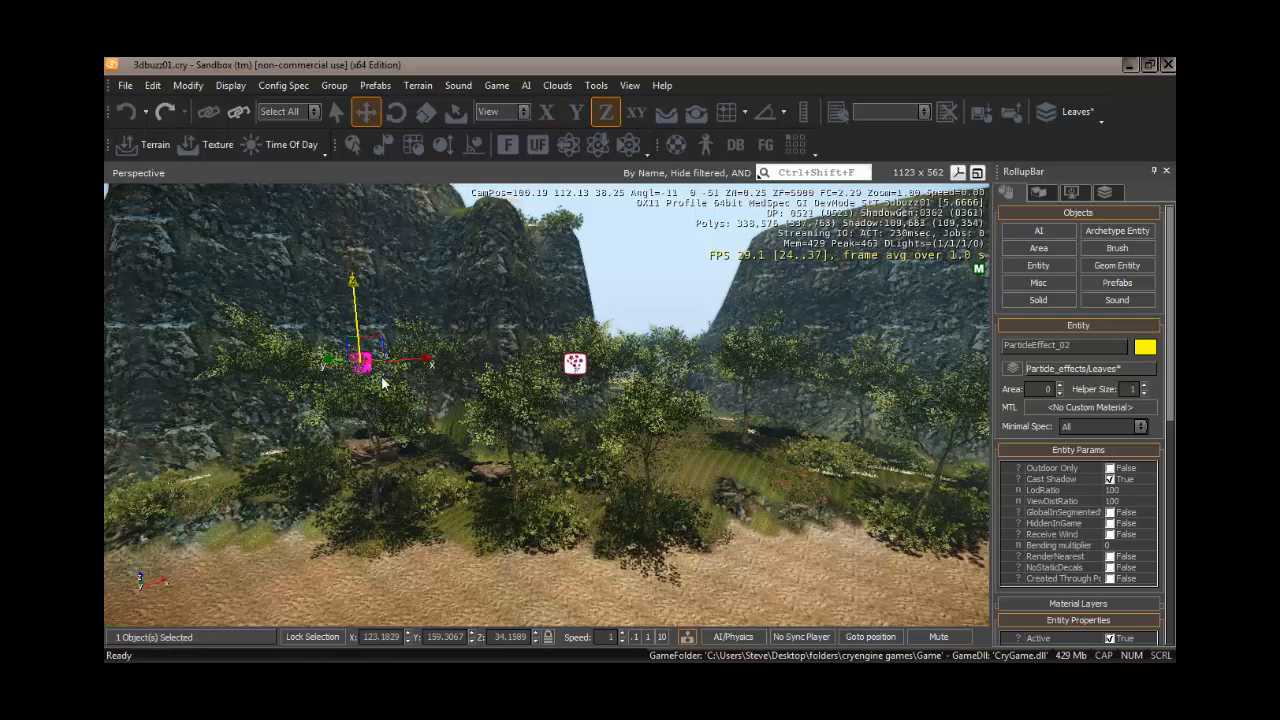
pyautogui.moveTo(351, 279); pyautogui.dragTo(355, 306)
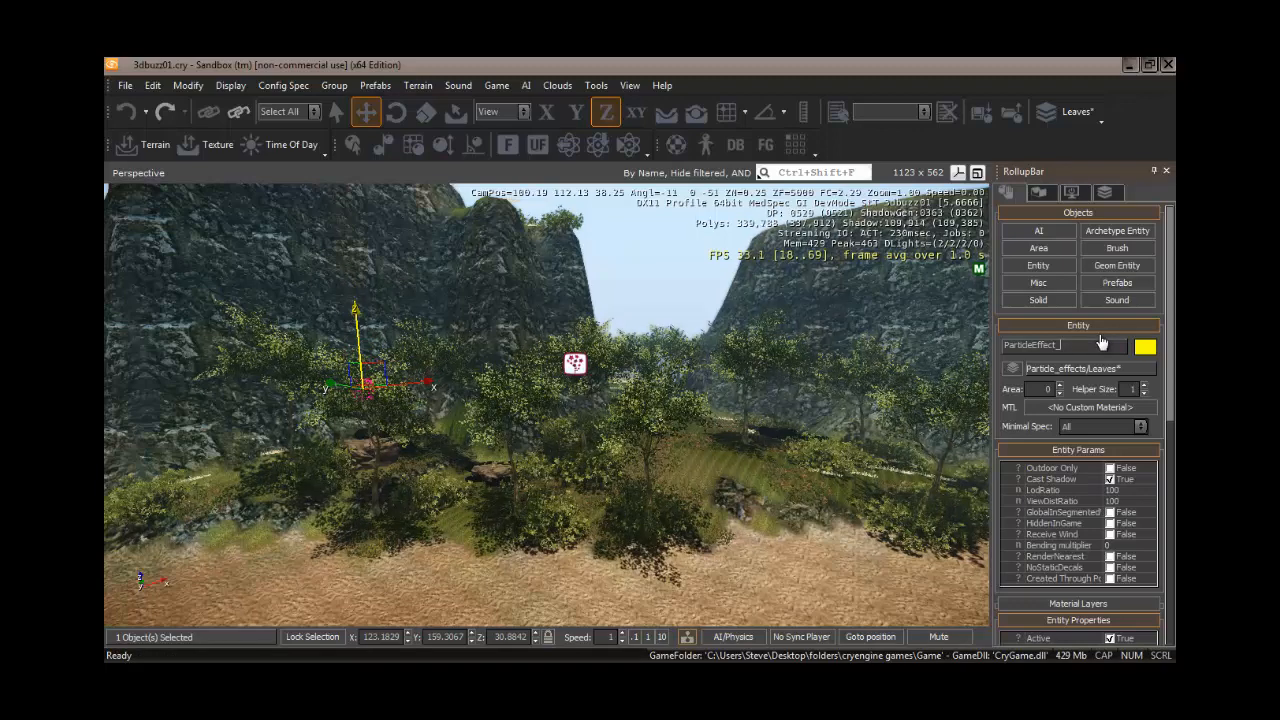
# Rename the cloned particle entity as ParticleEffect_leaves_02
pyautogui.write('leav')
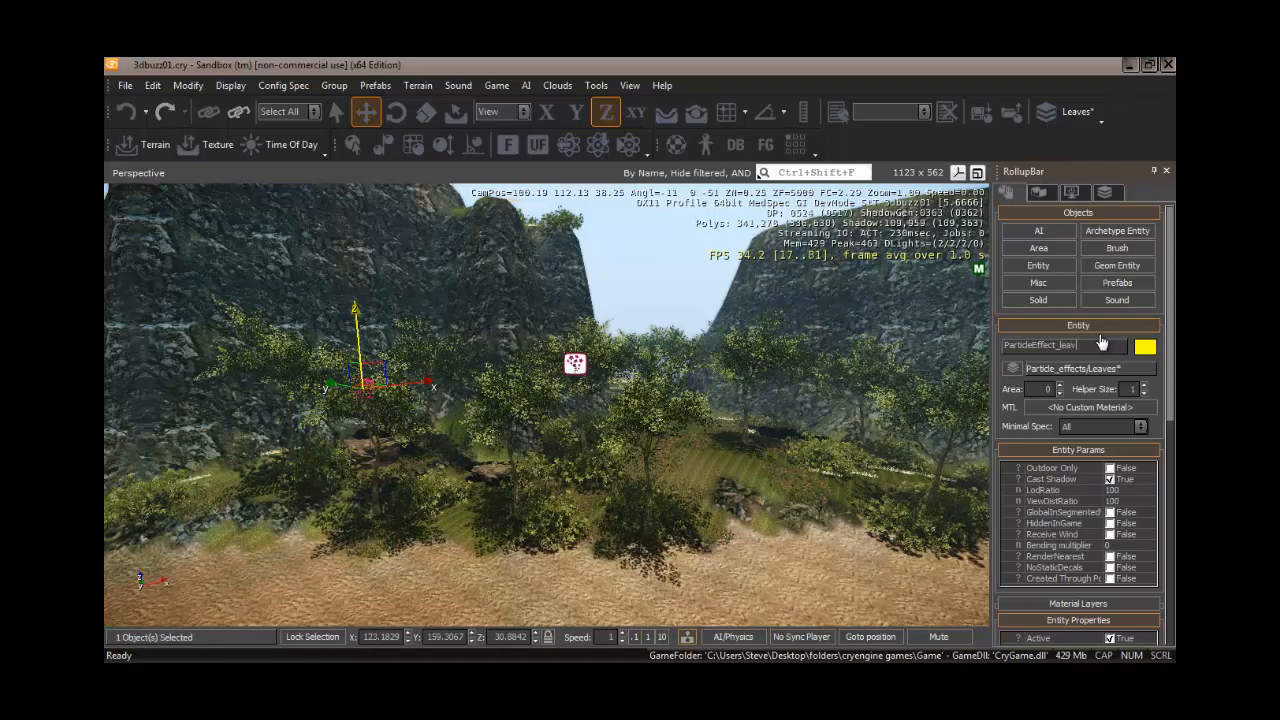
pyautogui.write('es')
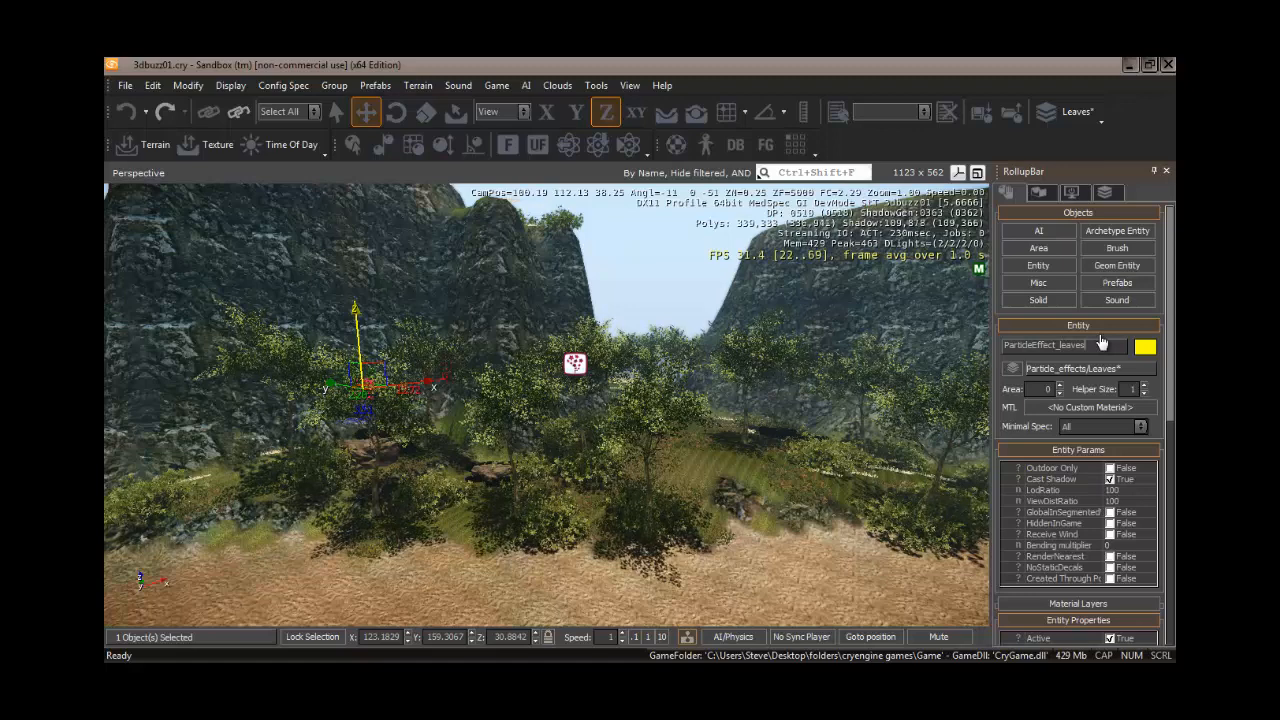
pyautogui.write('_02')
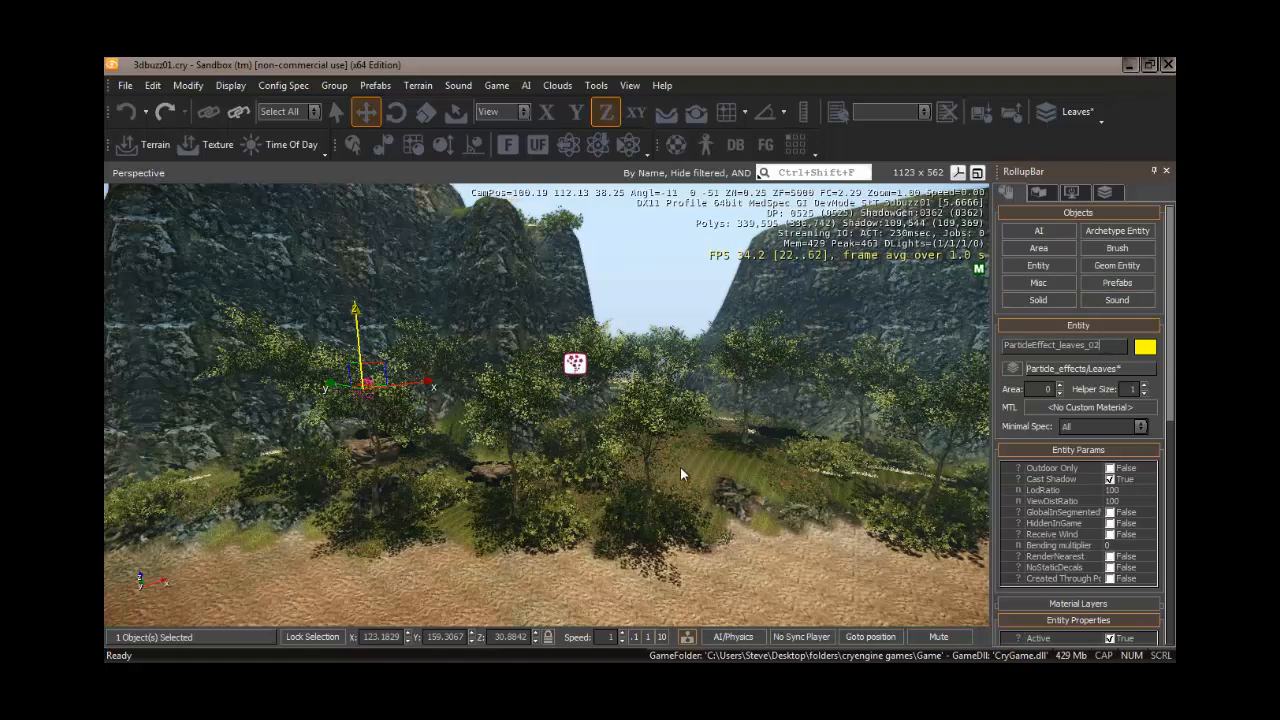
# Select the original particle entity and place a clone of it directly above
pyautogui.moveTo(680, 467); pyautogui.dragTo(683, 462, button='right')
pyautogui.press('d')
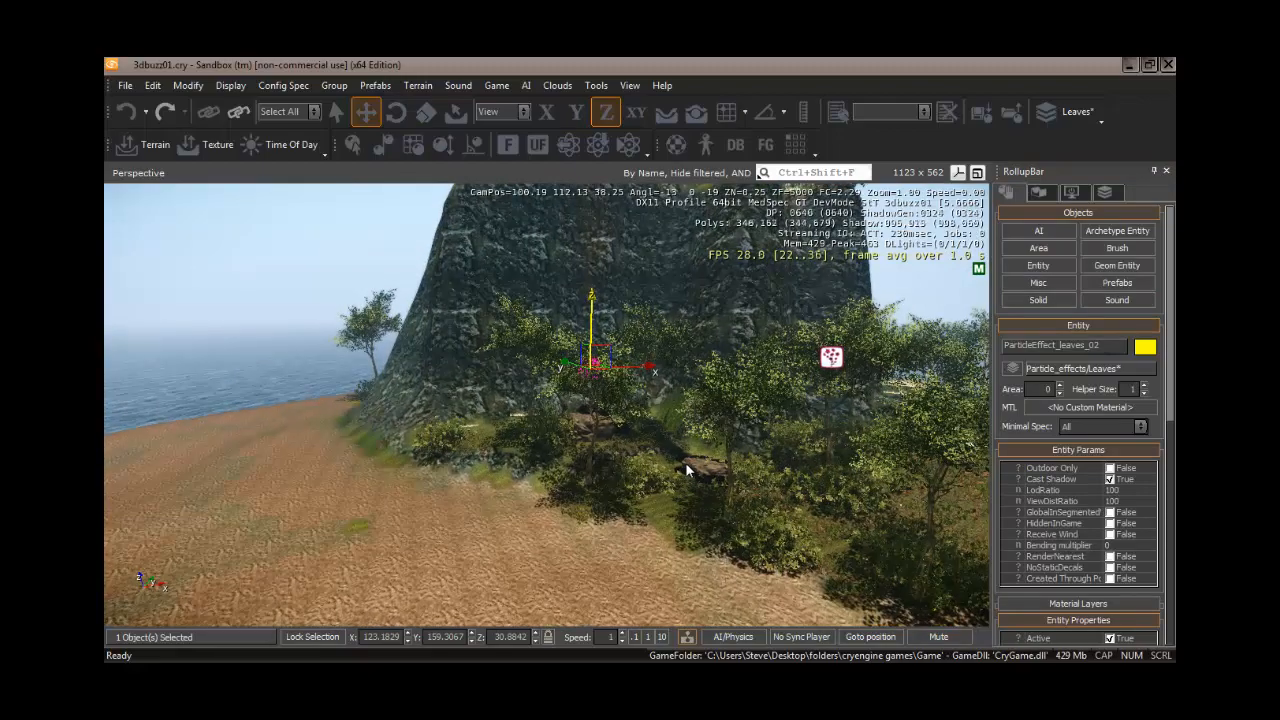
pyautogui.press('d')
pyautogui.moveTo(684, 464)
pyautogui.mouseDown(button='right')
pyautogui.moveTo(716, 463)
pyautogui.moveTo(686, 464)
pyautogui.mouseUp(button='right')
pyautogui.press('s')
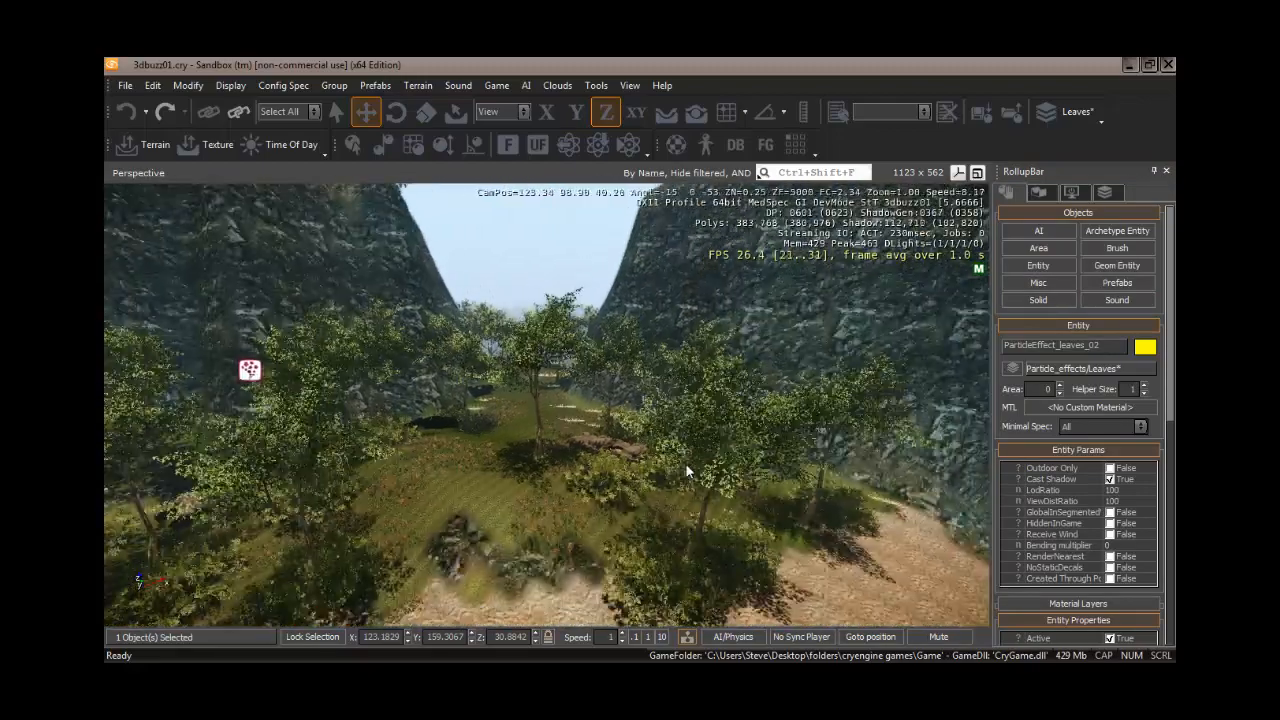
pyautogui.moveTo(548, 419); pyautogui.dragTo(527, 399, button='right')
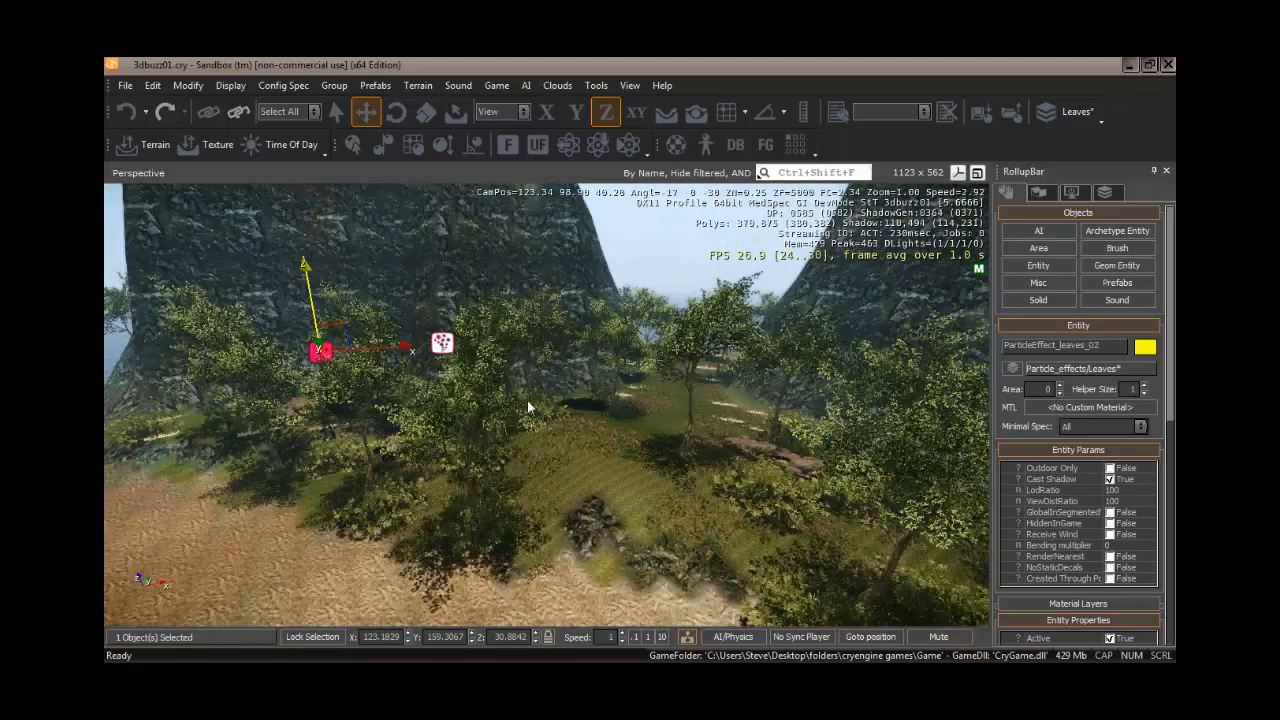
pyautogui.click(441, 345)
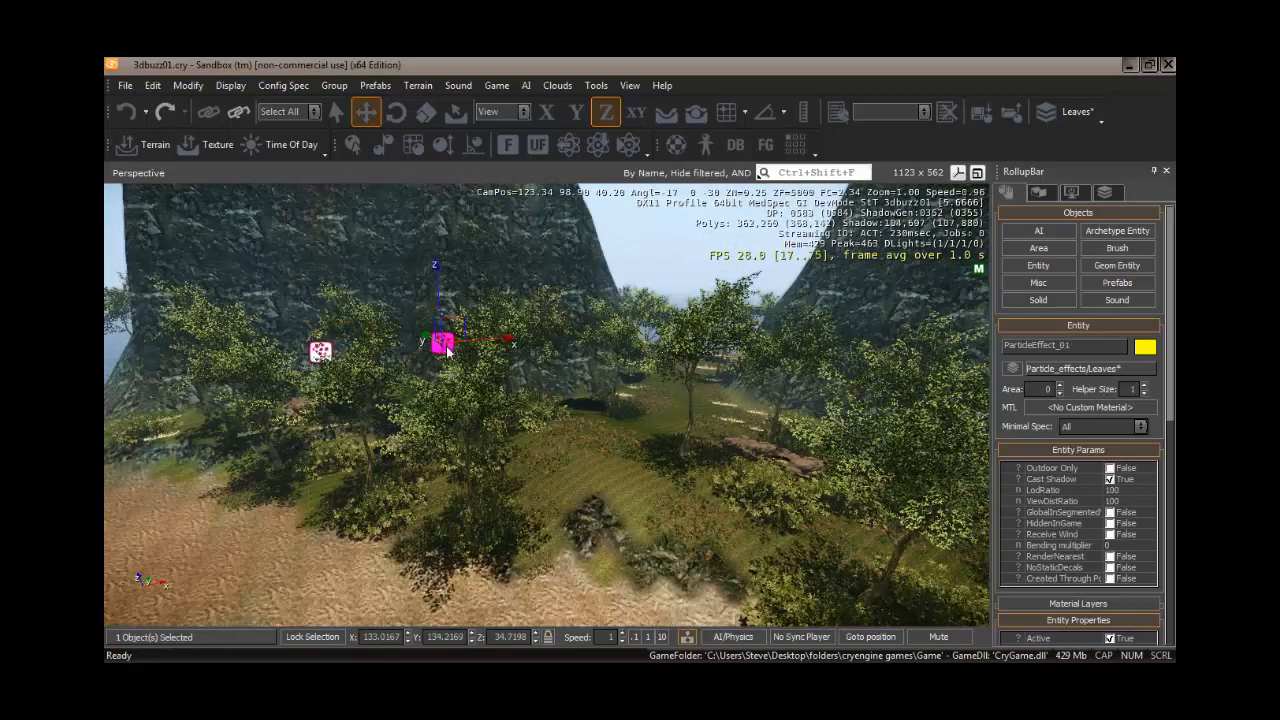
pyautogui.moveTo(895, 433); pyautogui.dragTo(790, 413, button='right')
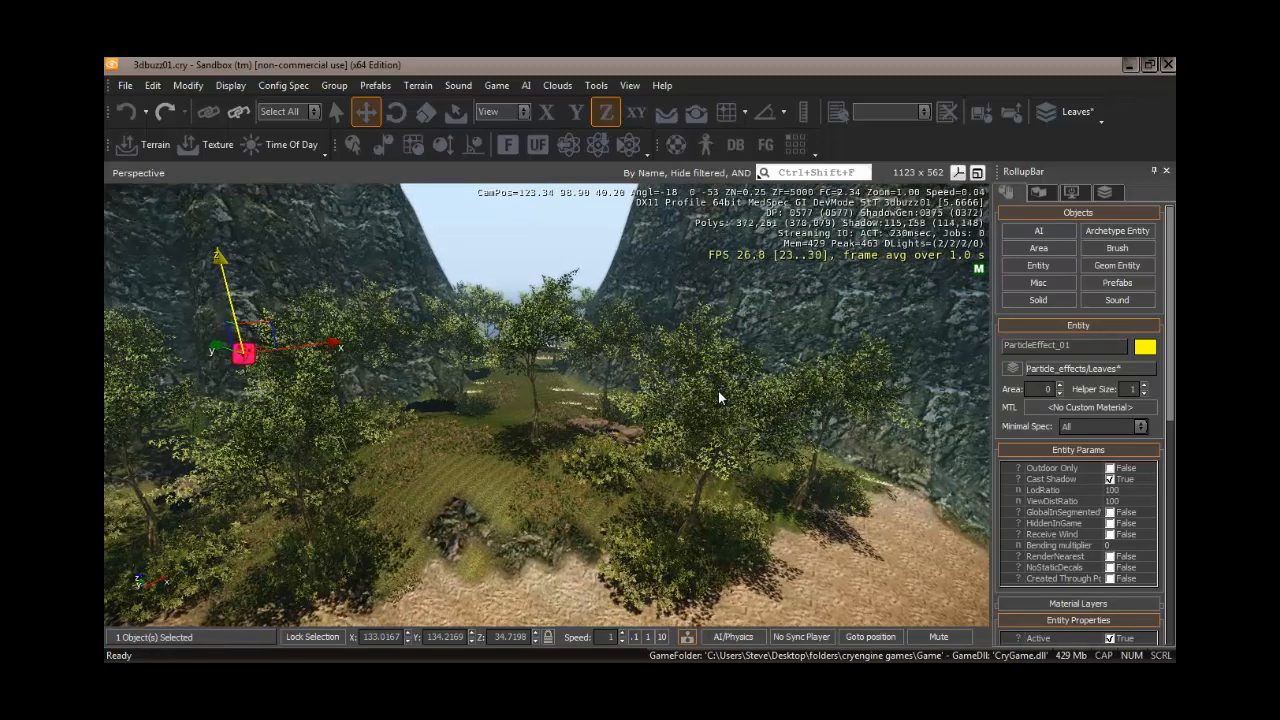
pyautogui.hotkey('ctrl', 'c')
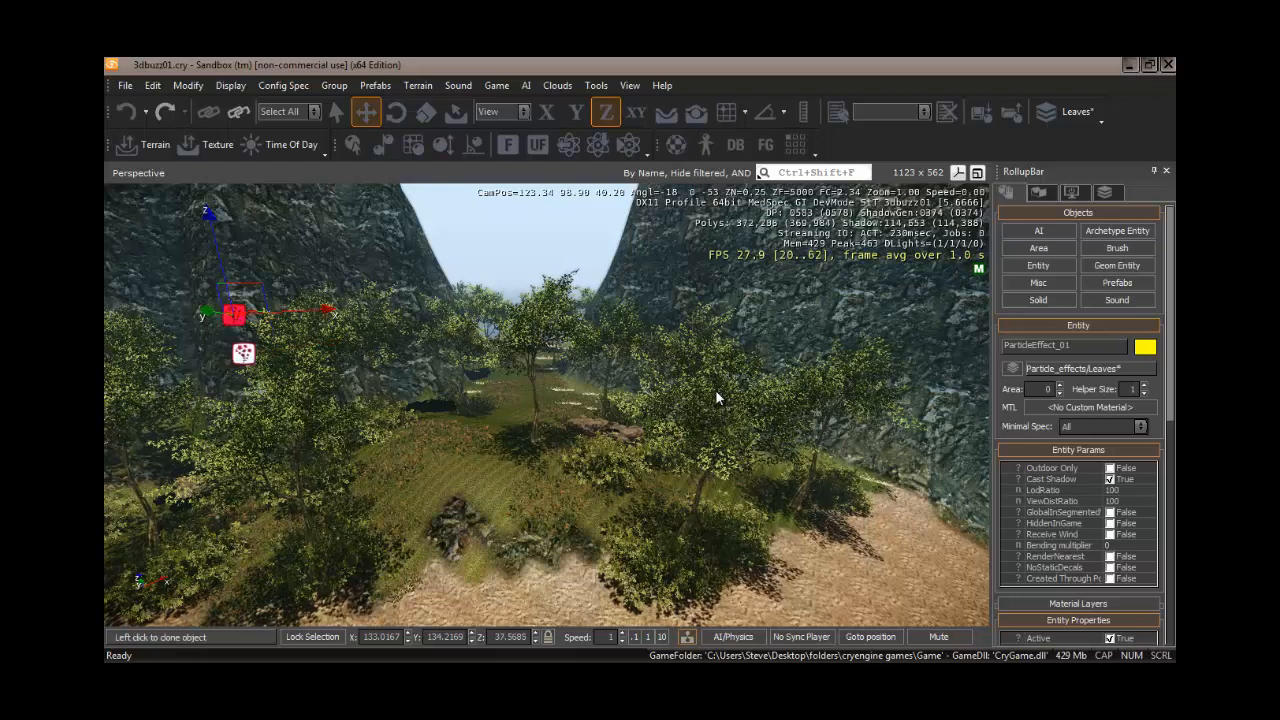
pyautogui.click(716, 391)
# Clone the particle entity again and move the copy across the clearing to about X 160.38, Y 107.76, Z 28.09
pyautogui.hotkey('ctrl', 'c')
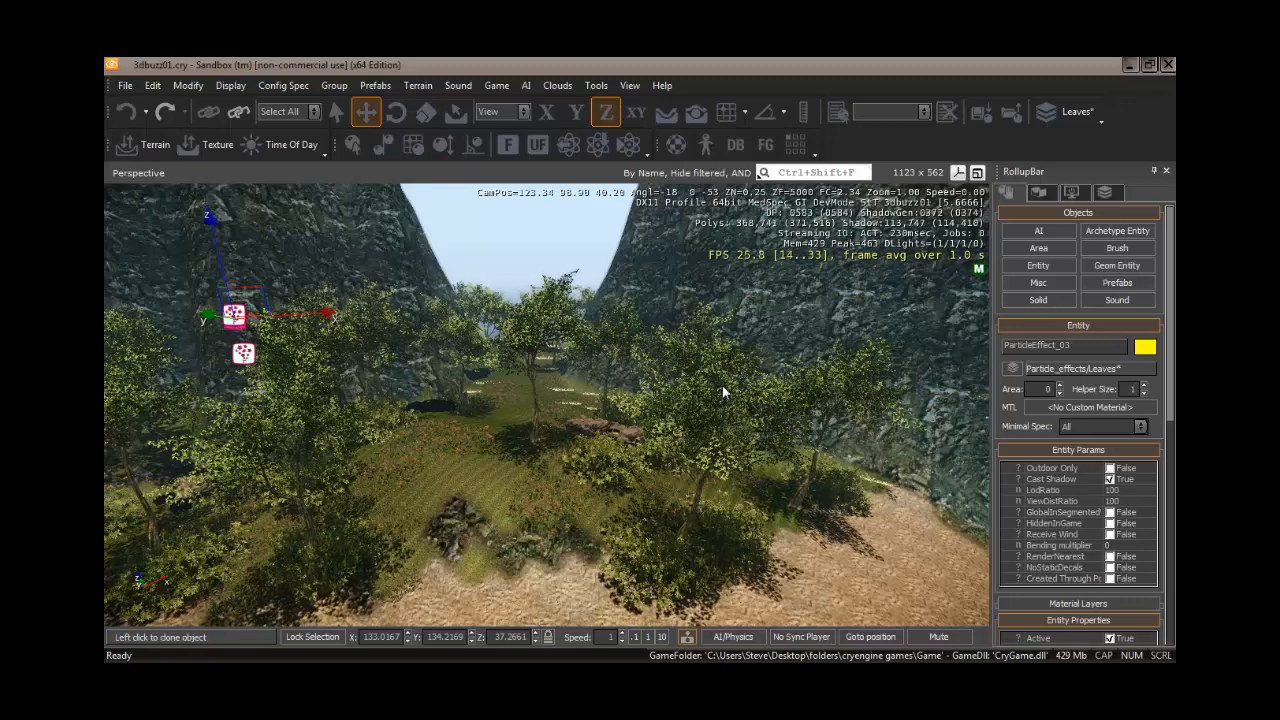
pyautogui.moveTo(722, 385); pyautogui.dragTo(711, 380, button='right')
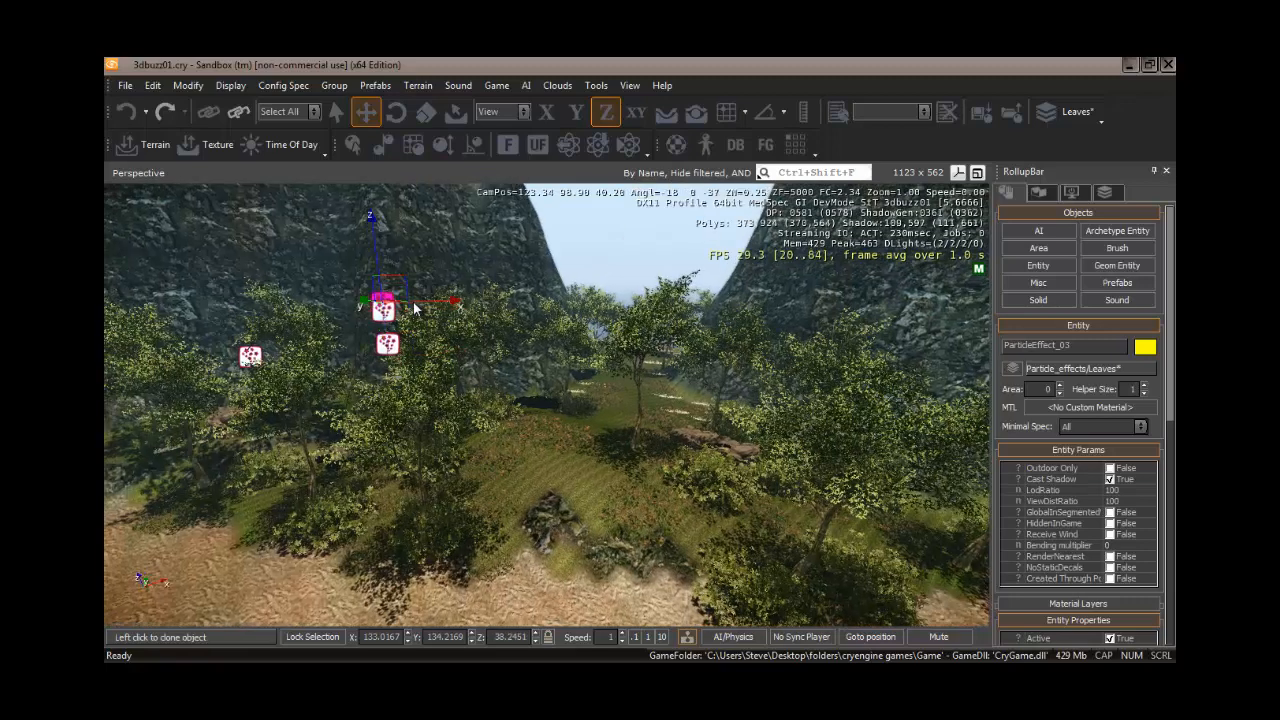
pyautogui.click(561, 408)
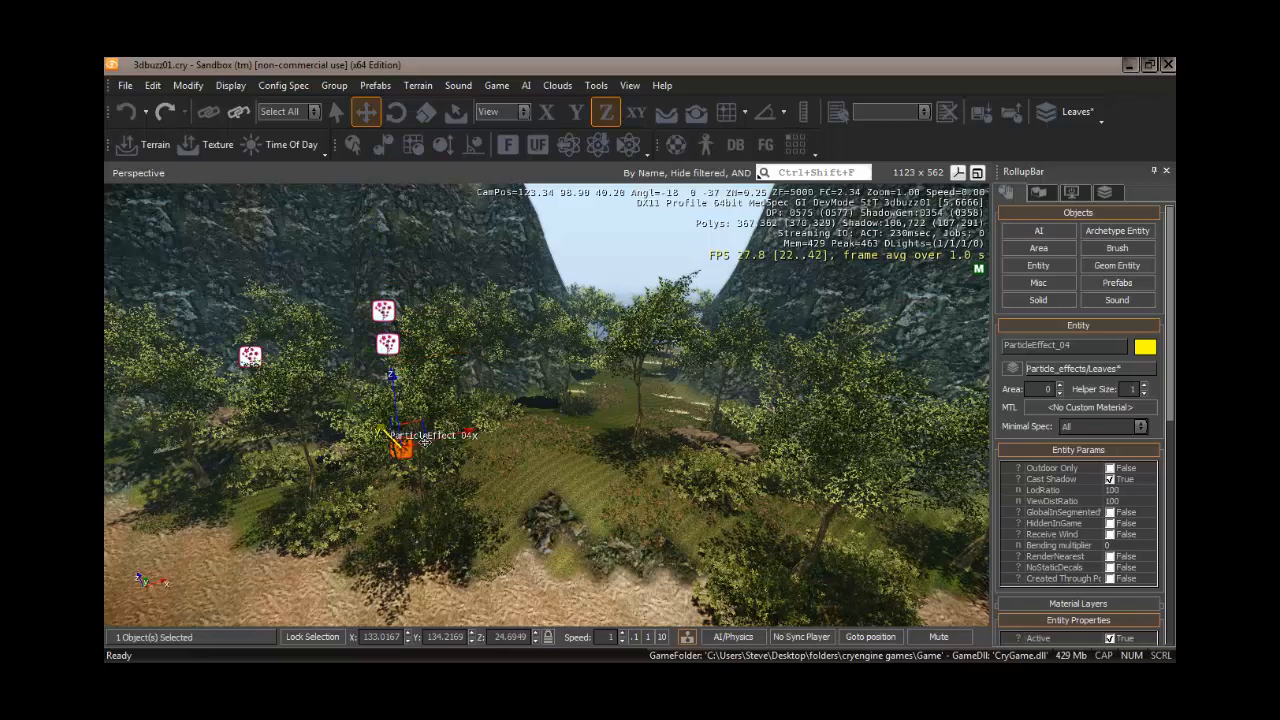
pyautogui.moveTo(455, 435); pyautogui.dragTo(615, 424)
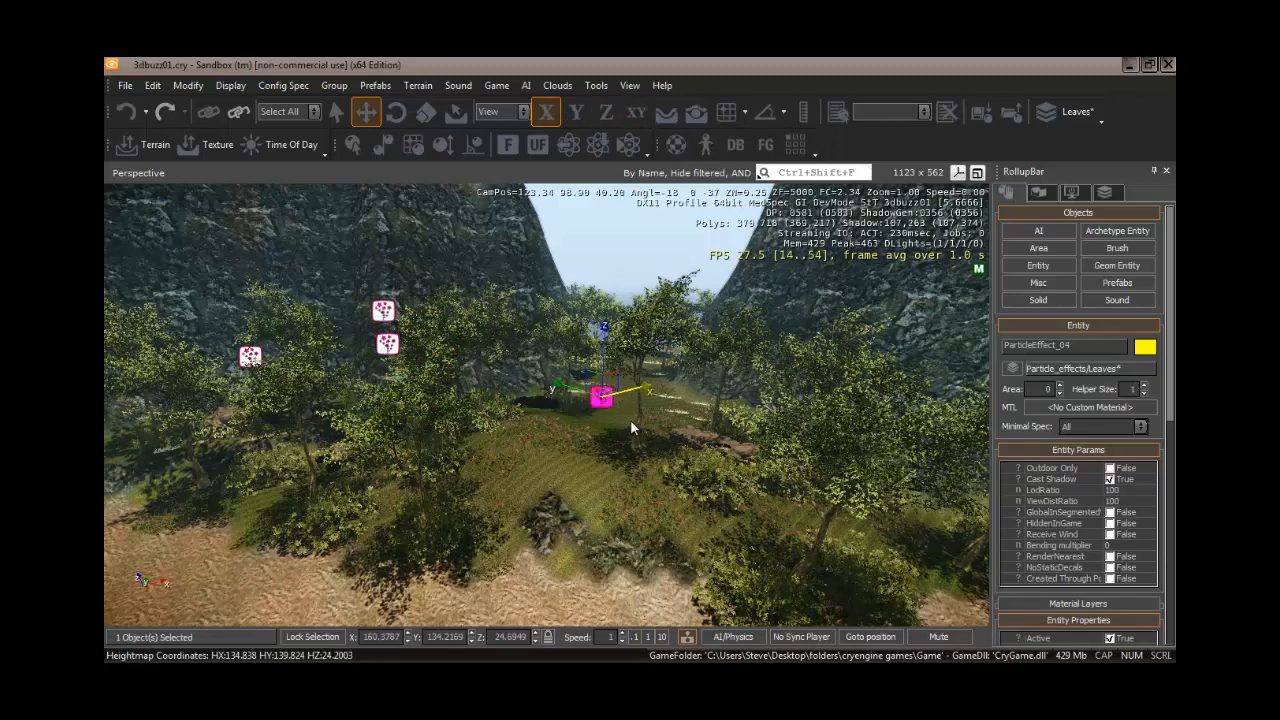
pyautogui.moveTo(566, 388); pyautogui.dragTo(752, 465)
pyautogui.moveTo(905, 420); pyautogui.dragTo(854, 400)
pyautogui.moveTo(787, 424); pyautogui.dragTo(748, 413)
pyautogui.moveTo(797, 493); pyautogui.dragTo(771, 495, button='right')
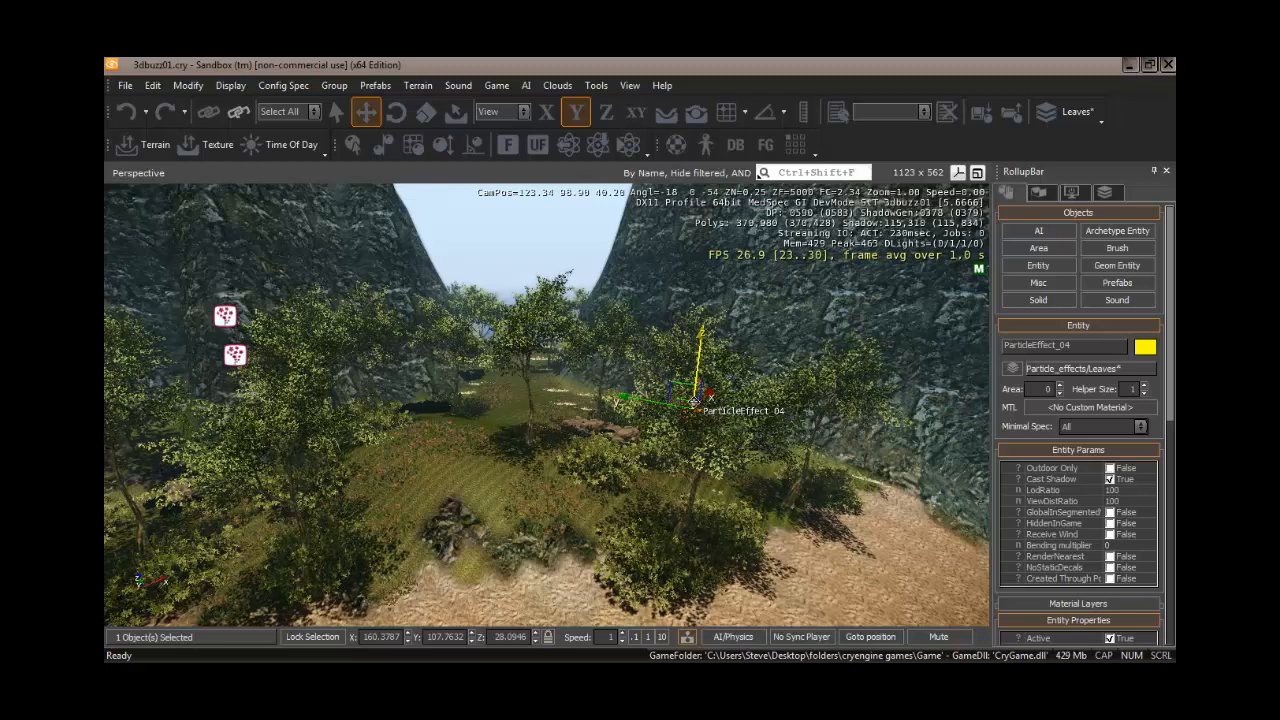
# Delete the particle clone across the clearing and the clone directly above the original particle entity
pyautogui.press('Delete')
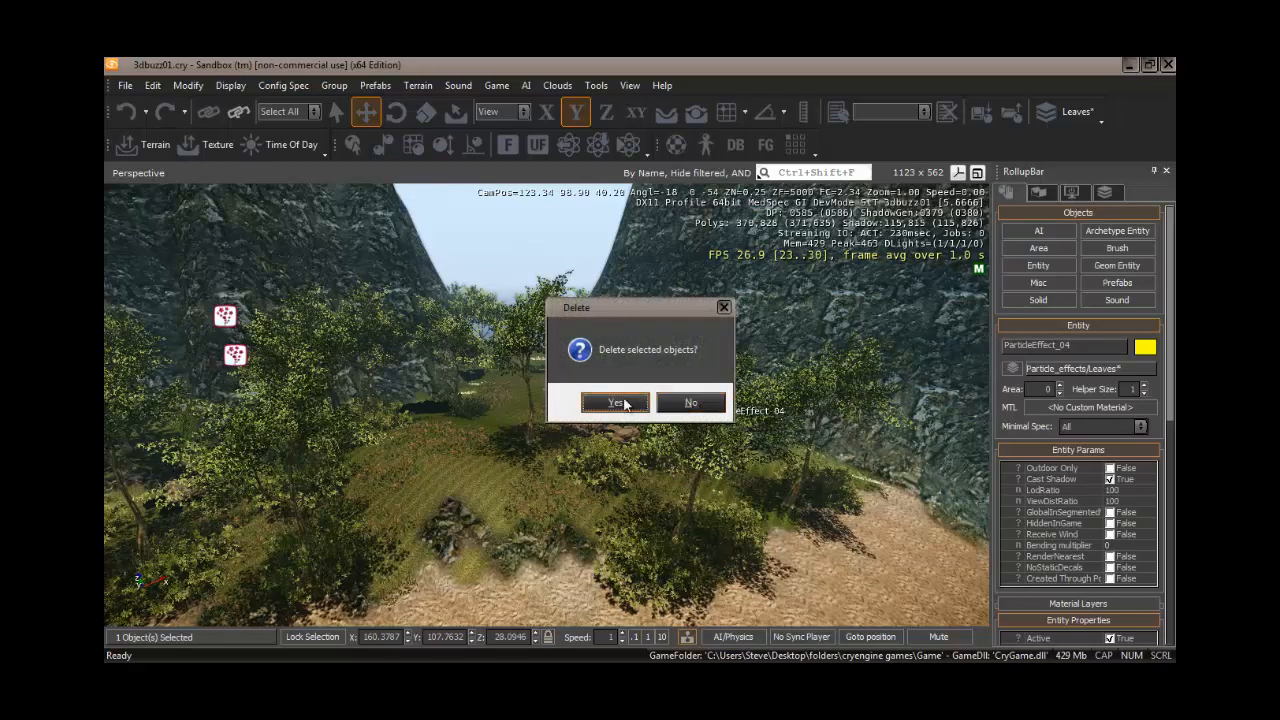
pyautogui.click(609, 400)
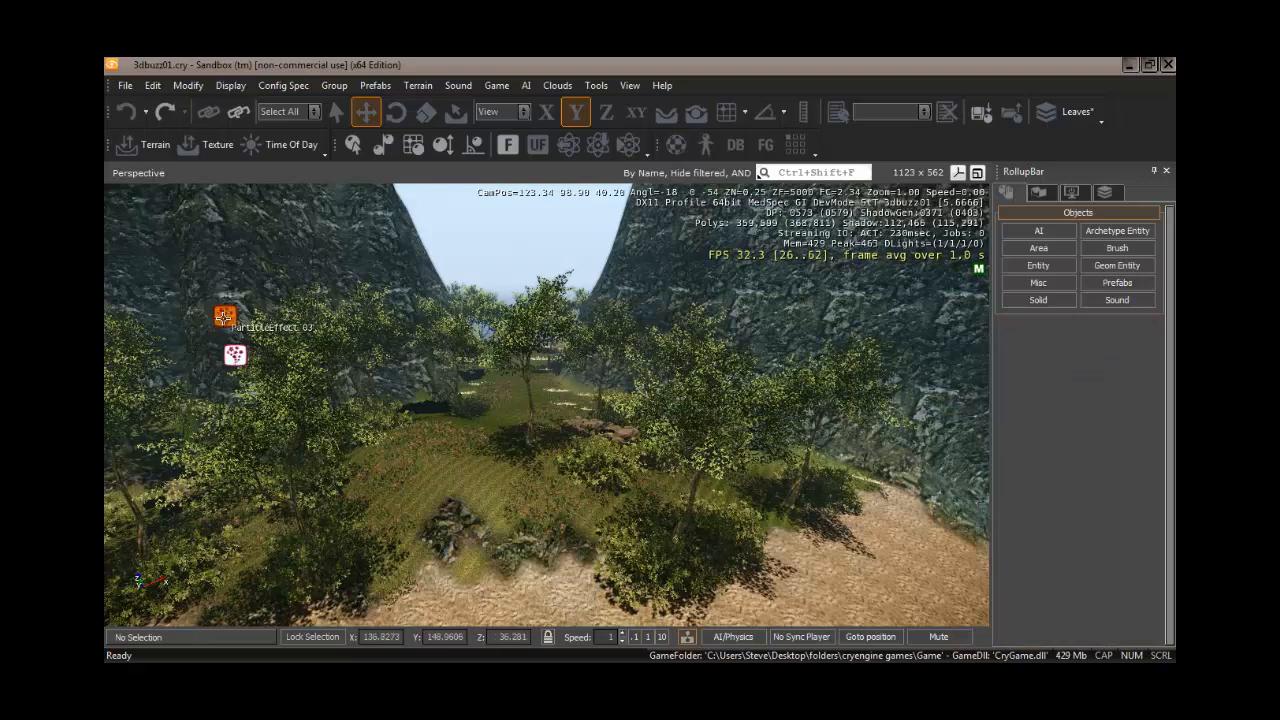
pyautogui.click(223, 318)
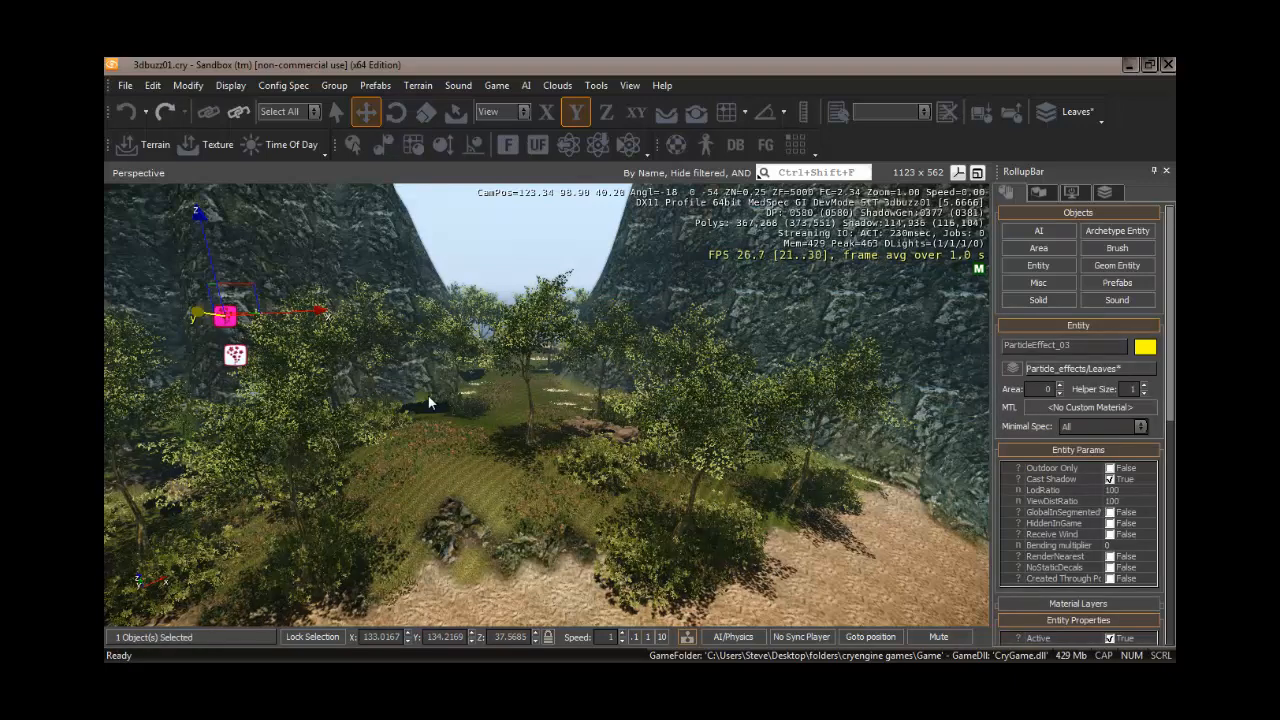
pyautogui.press('Delete')
pyautogui.click(609, 400)
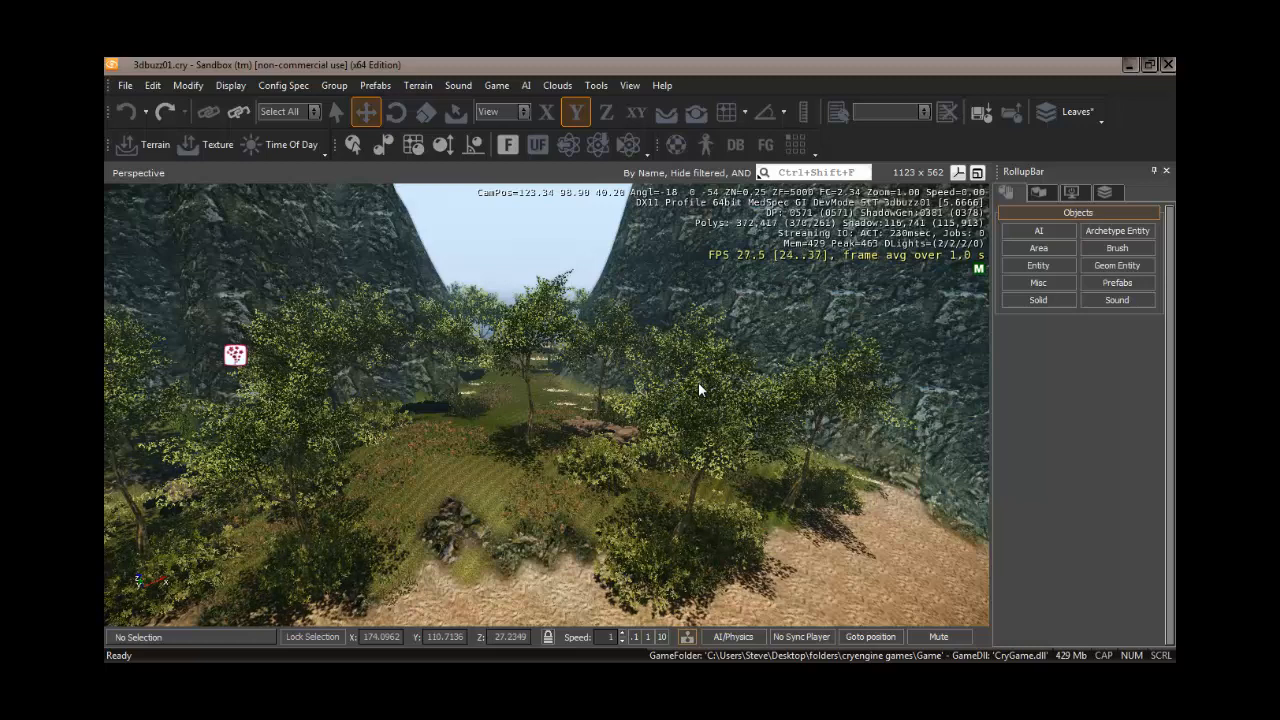
# Clone the original particle entity and move the copy to the trees across the clearing, at about X 155.45, Y 101.02, Z 37.59
pyautogui.hotkey('ctrl', 'c')
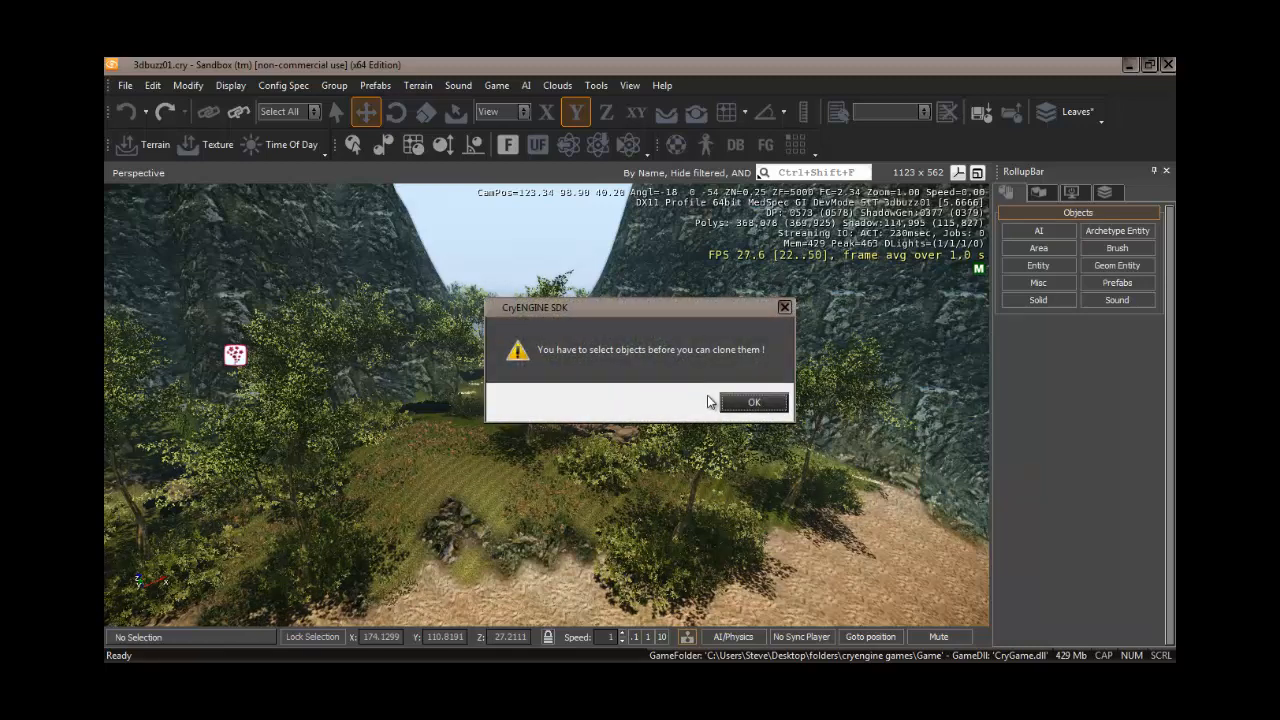
pyautogui.click(754, 402)
pyautogui.click(232, 354)
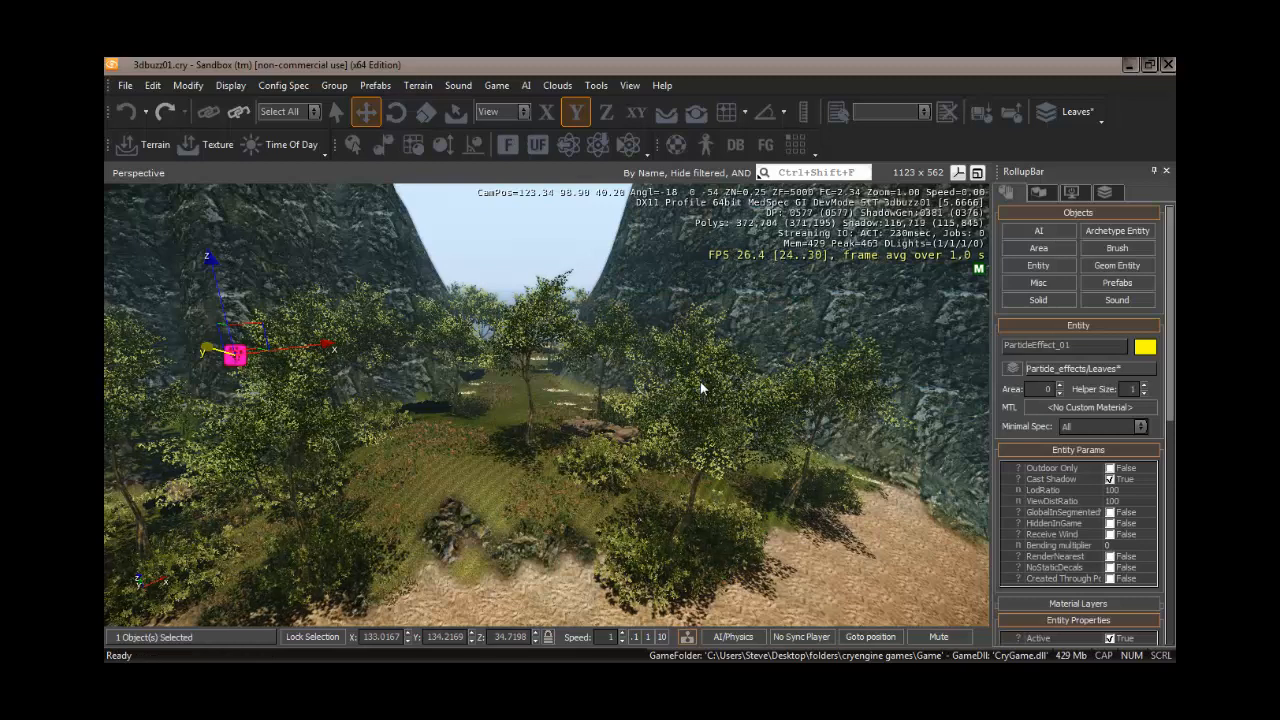
pyautogui.hotkey('ctrl', 'c')
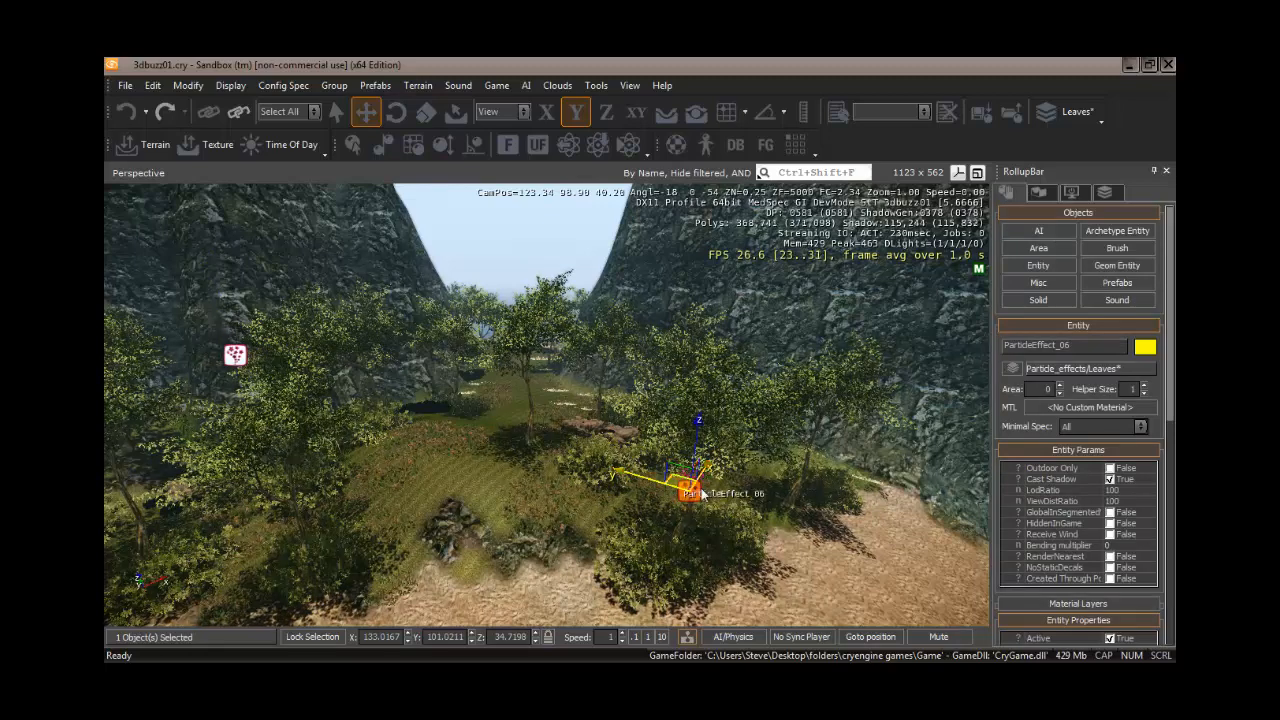
pyautogui.moveTo(692, 488); pyautogui.dragTo(720, 431)
pyautogui.press('d')
pyautogui.moveTo(699, 498)
pyautogui.mouseDown(button='right')
pyautogui.moveTo(684, 502)
pyautogui.moveTo(697, 500)
pyautogui.mouseUp(button='right')
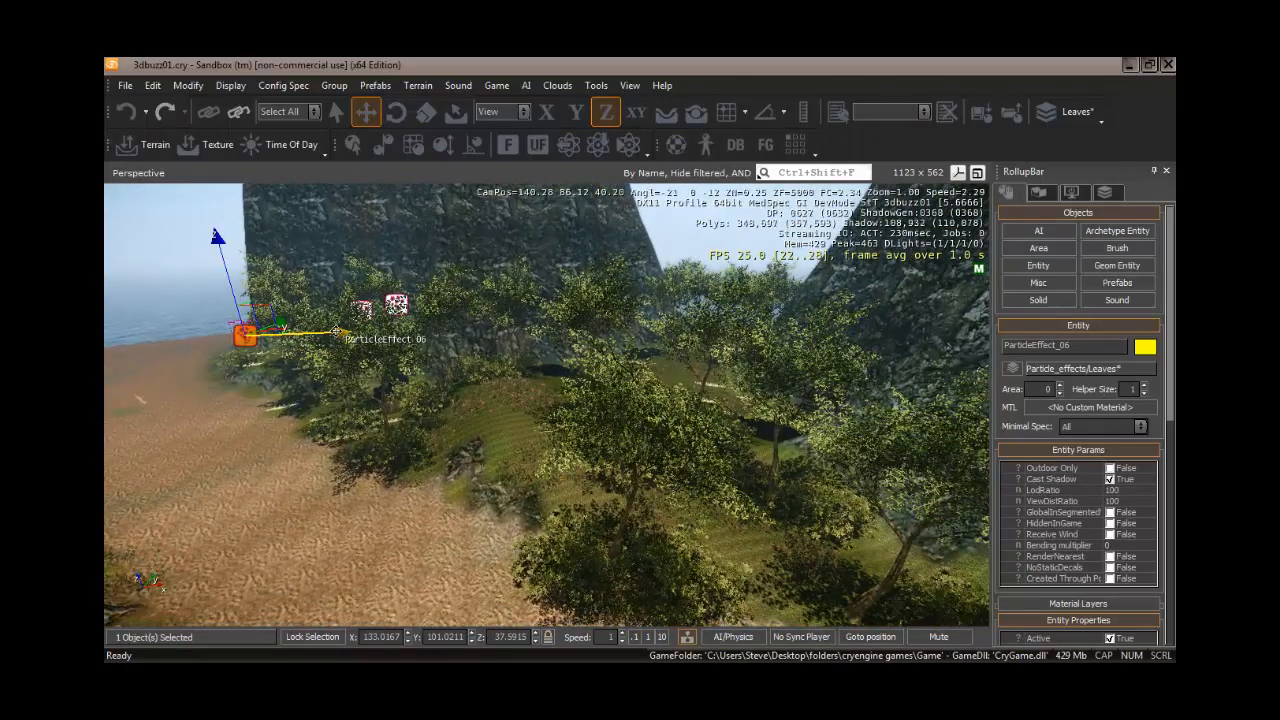
pyautogui.press('1')
pyautogui.moveTo(336, 331); pyautogui.dragTo(841, 355)
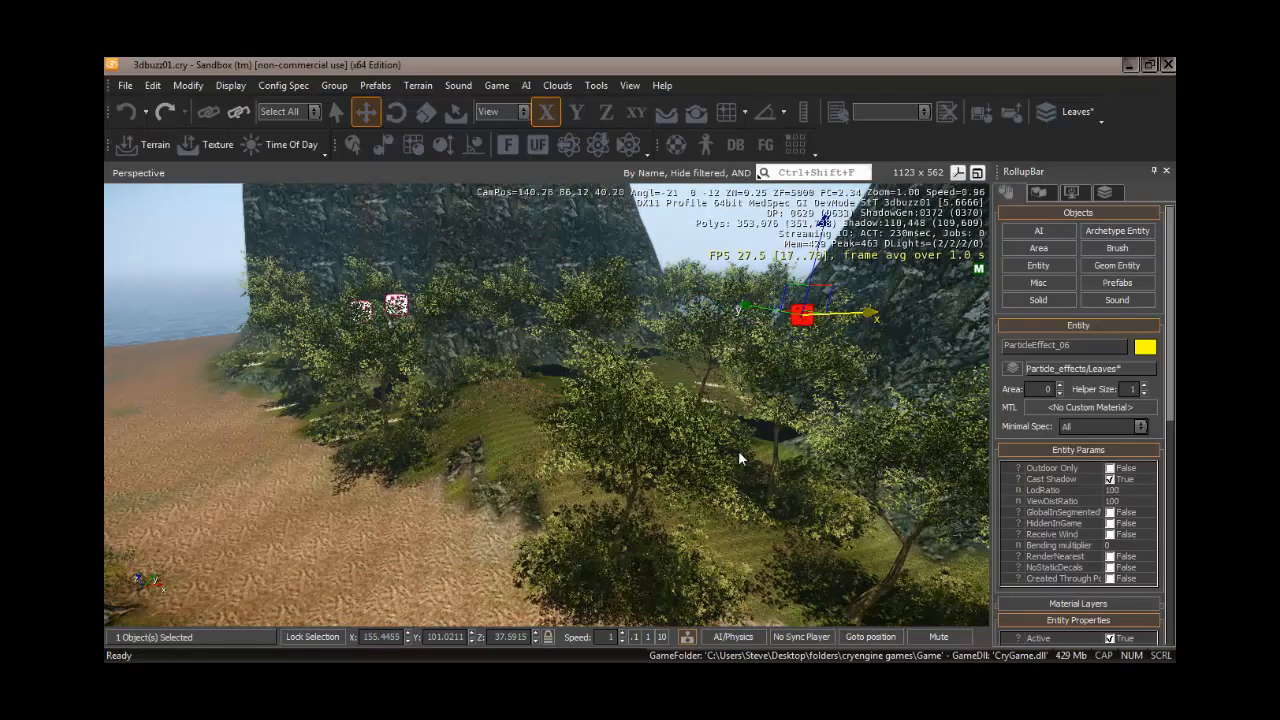
# Shift the copied particle entity along Y to about 110.18 and lower it among the trees to about Z 31.95
pyautogui.moveTo(744, 450)
pyautogui.mouseDown(button='right')
pyautogui.moveTo(769, 445)
pyautogui.moveTo(707, 481)
pyautogui.moveTo(743, 449)
pyautogui.mouseUp(button='right')
pyautogui.press('a')
pyautogui.press('s')
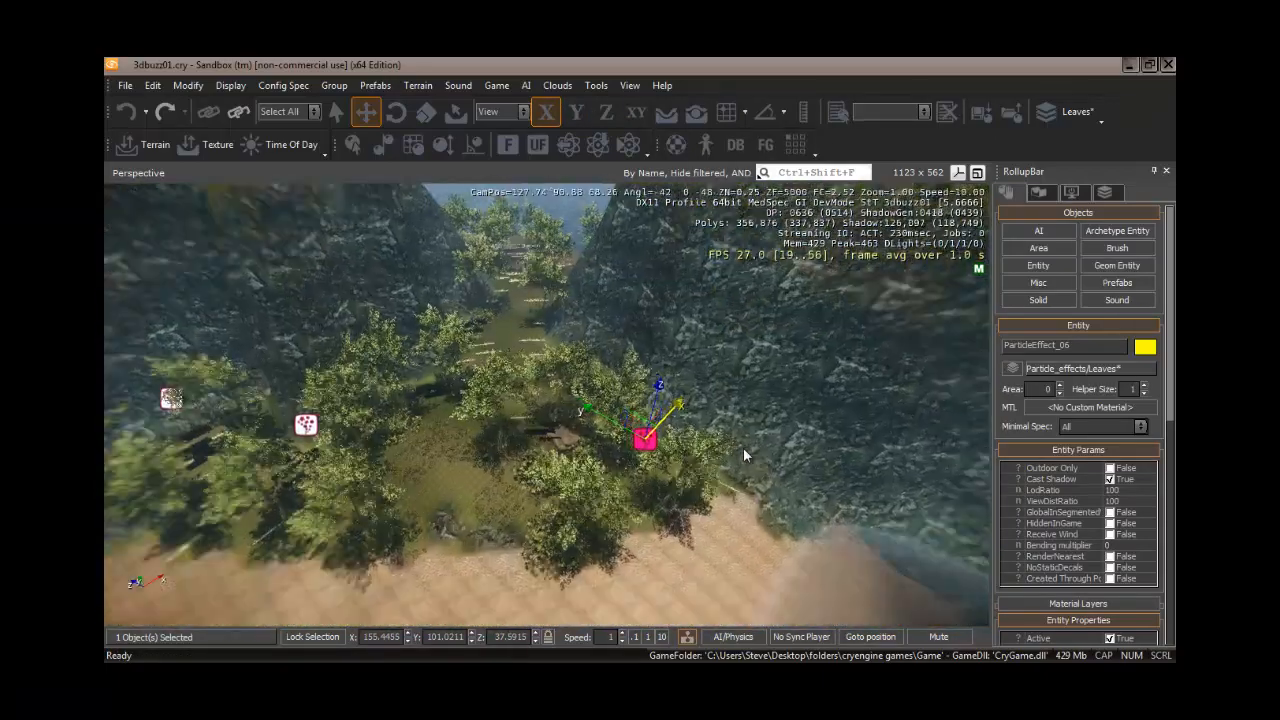
pyautogui.press('w')
pyautogui.press('2')
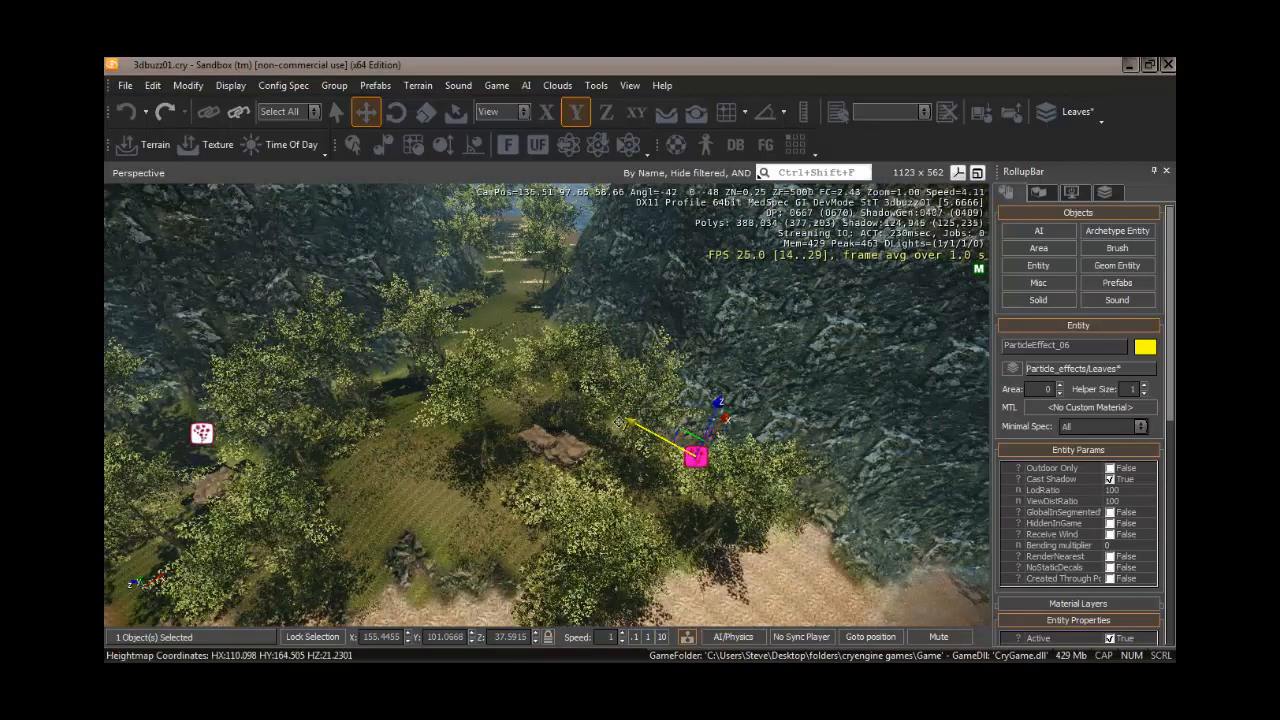
pyautogui.moveTo(696, 456); pyautogui.dragTo(534, 387)
pyautogui.press('3')
pyautogui.moveTo(595, 343); pyautogui.dragTo(591, 390)
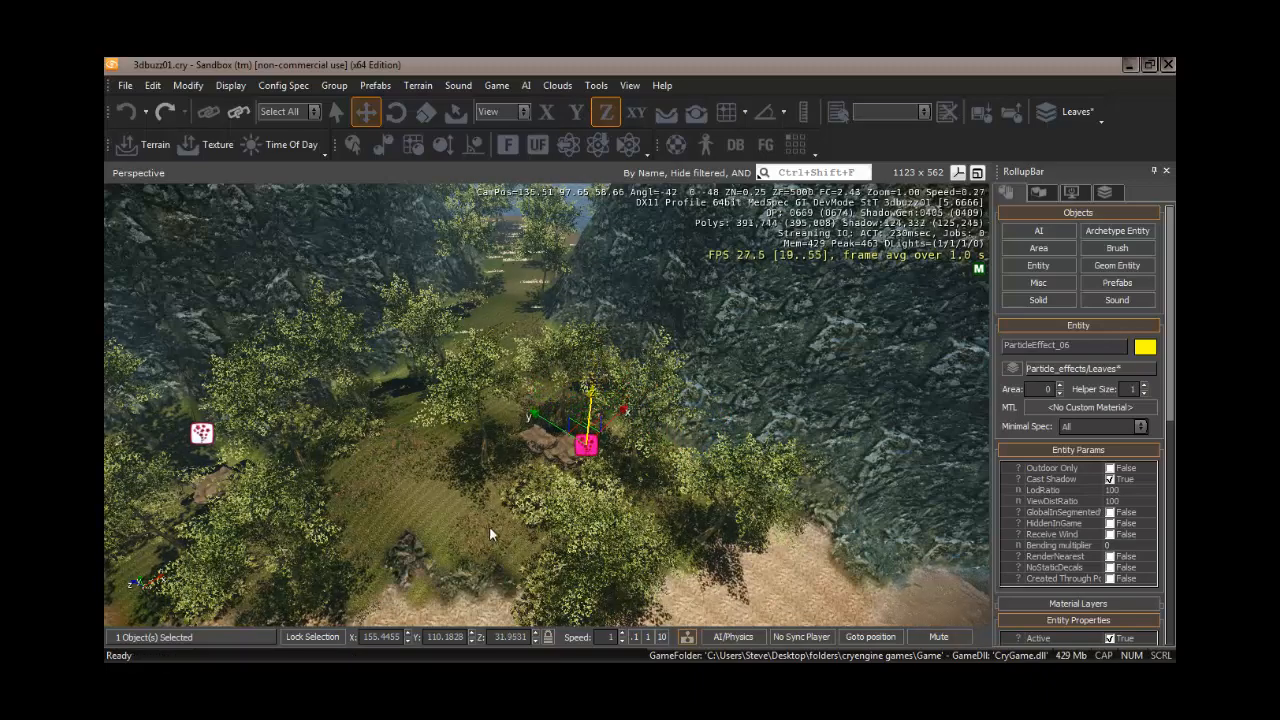
# Select the original particle entity, ParticleEffect_01, and rename it as ParticleEffect_leaves_01
pyautogui.moveTo(489, 528); pyautogui.dragTo(487, 530, button='right')
pyautogui.press('w')
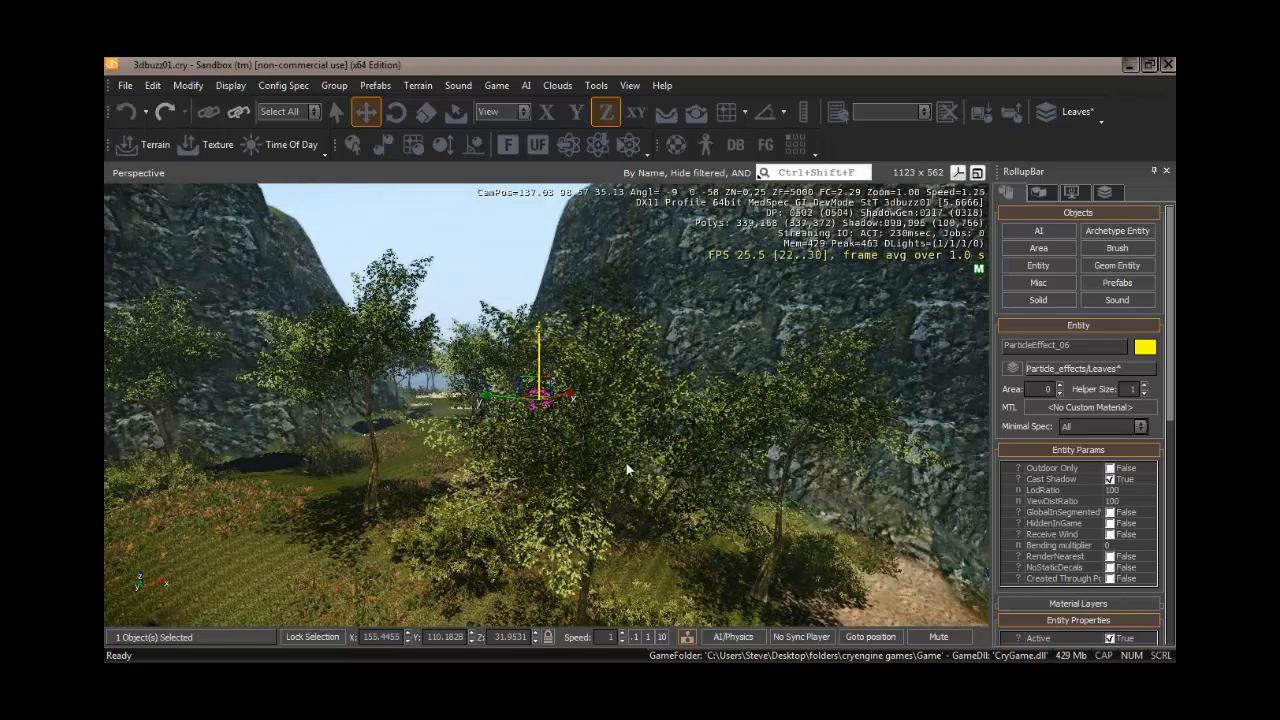
pyautogui.moveTo(593, 464); pyautogui.dragTo(594, 465, button='right')
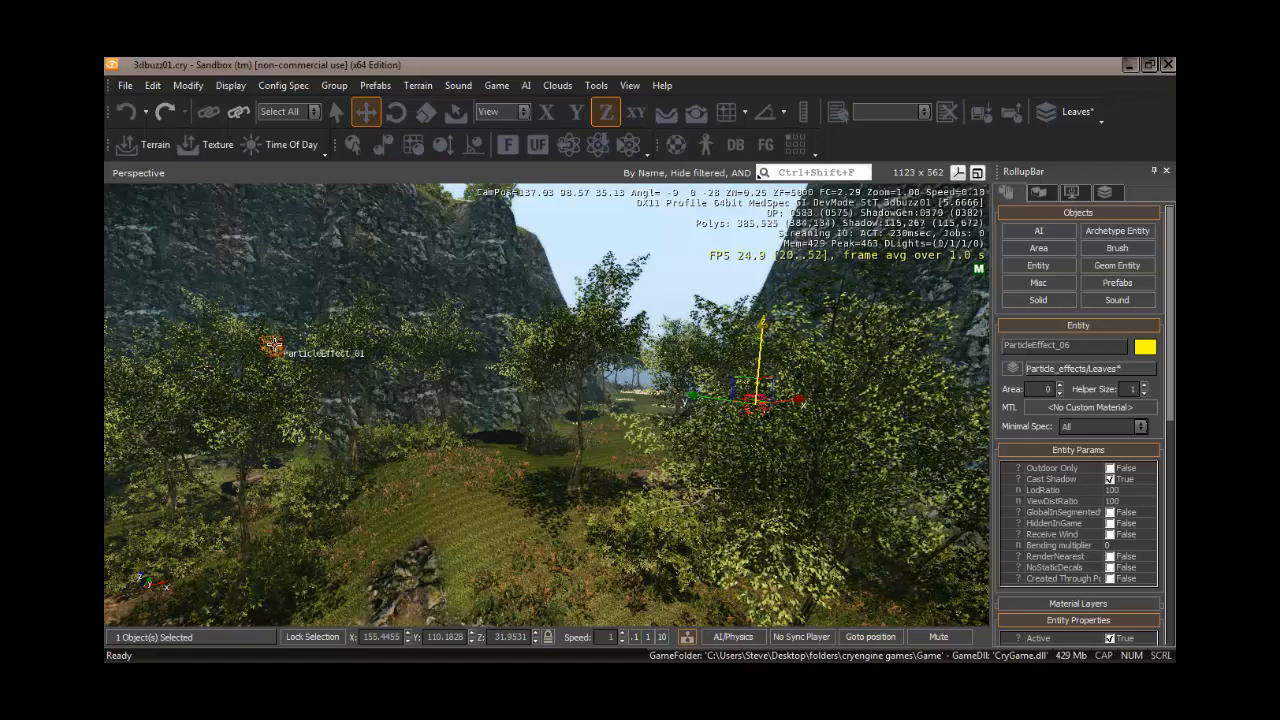
pyautogui.click(274, 345)
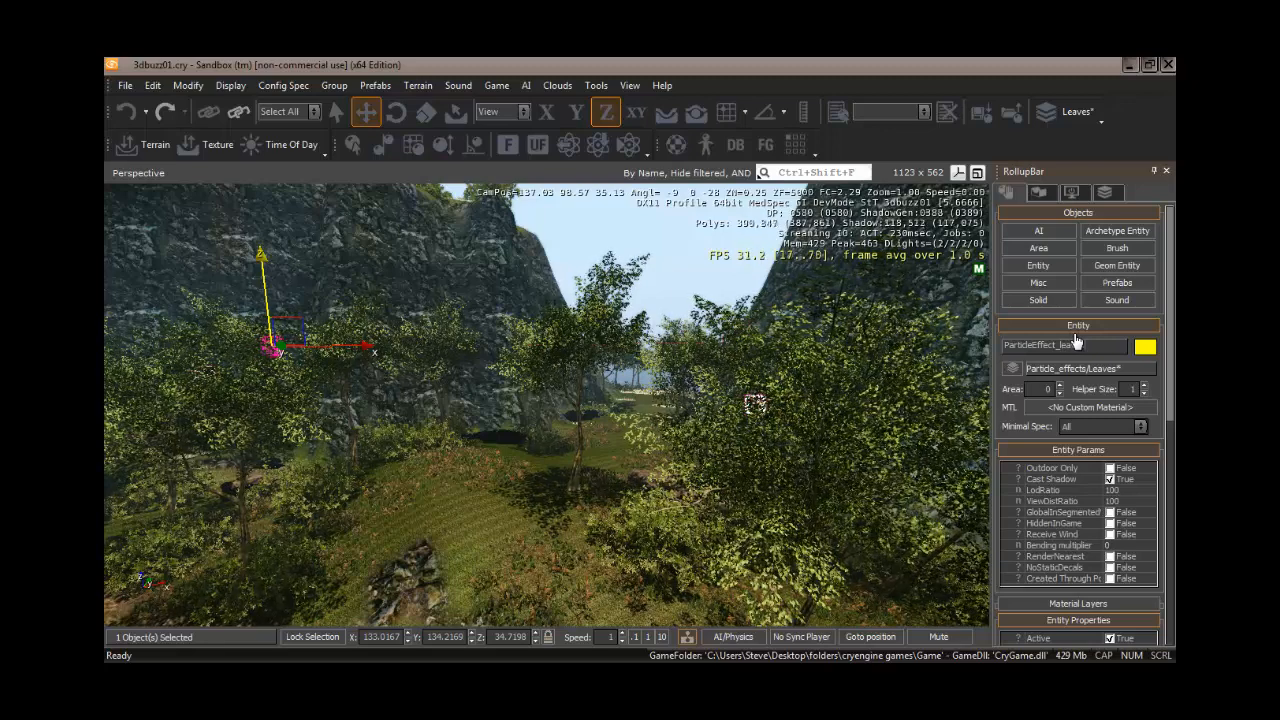
pyautogui.write('1')
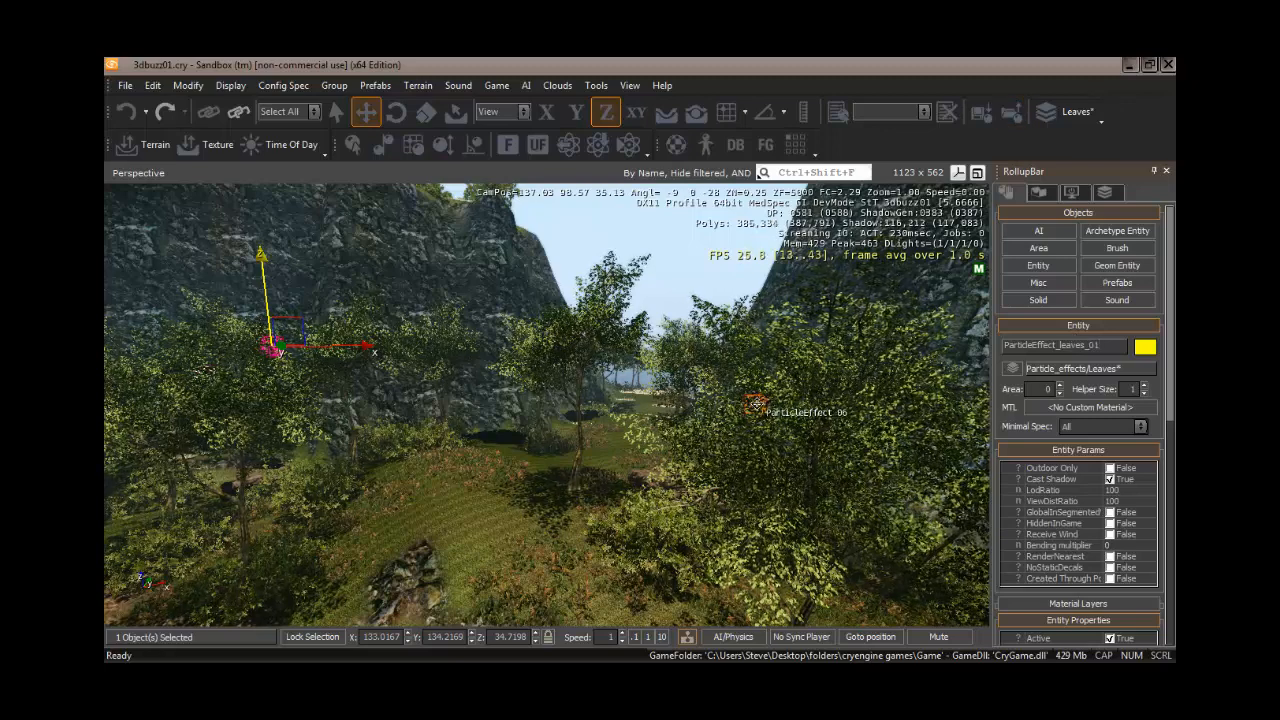
# Select the new clone across the clearing and rename it as ParticleEffect_leaves_03
pyautogui.click(755, 405)
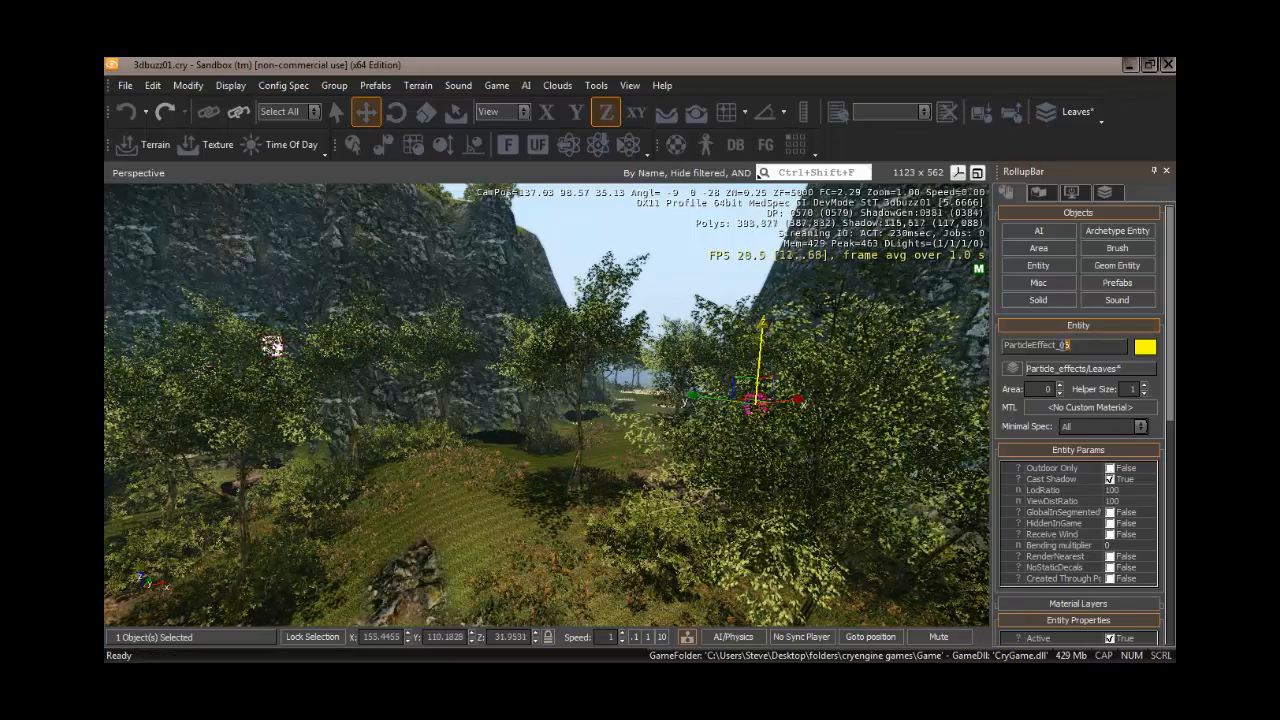
pyautogui.moveTo(1063, 346); pyautogui.dragTo(1059, 346)
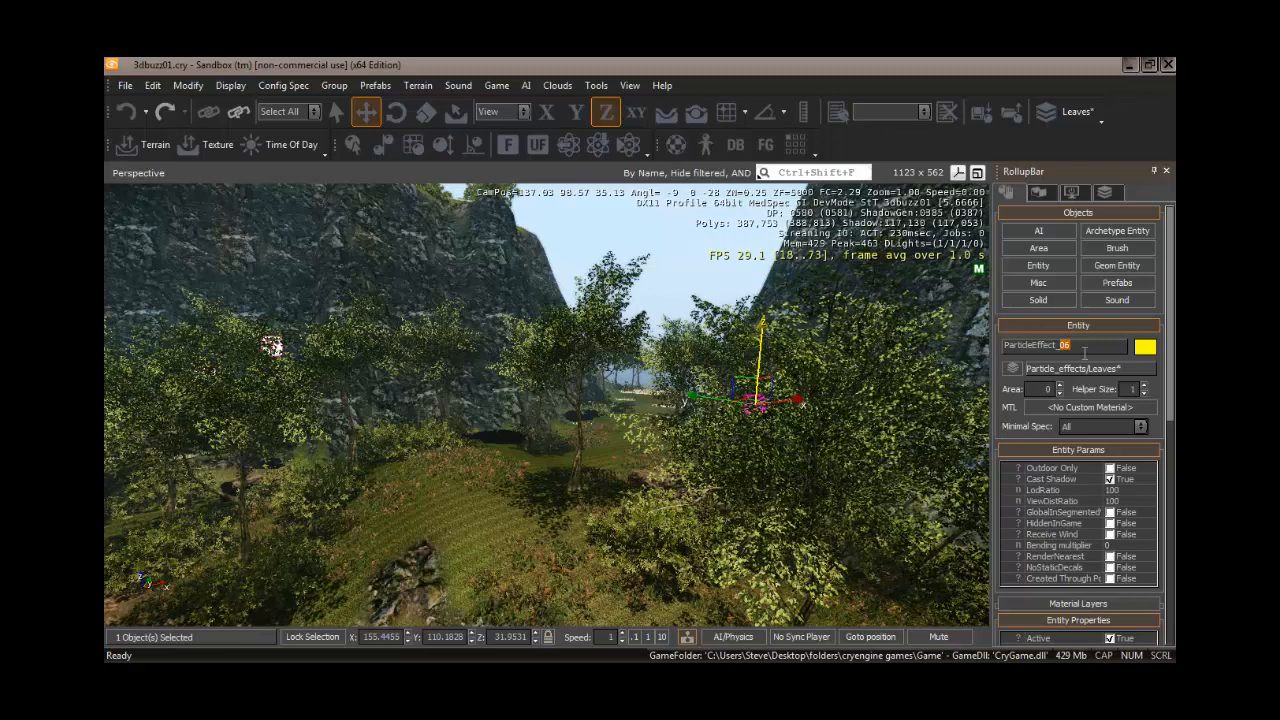
pyautogui.write('leaves_')
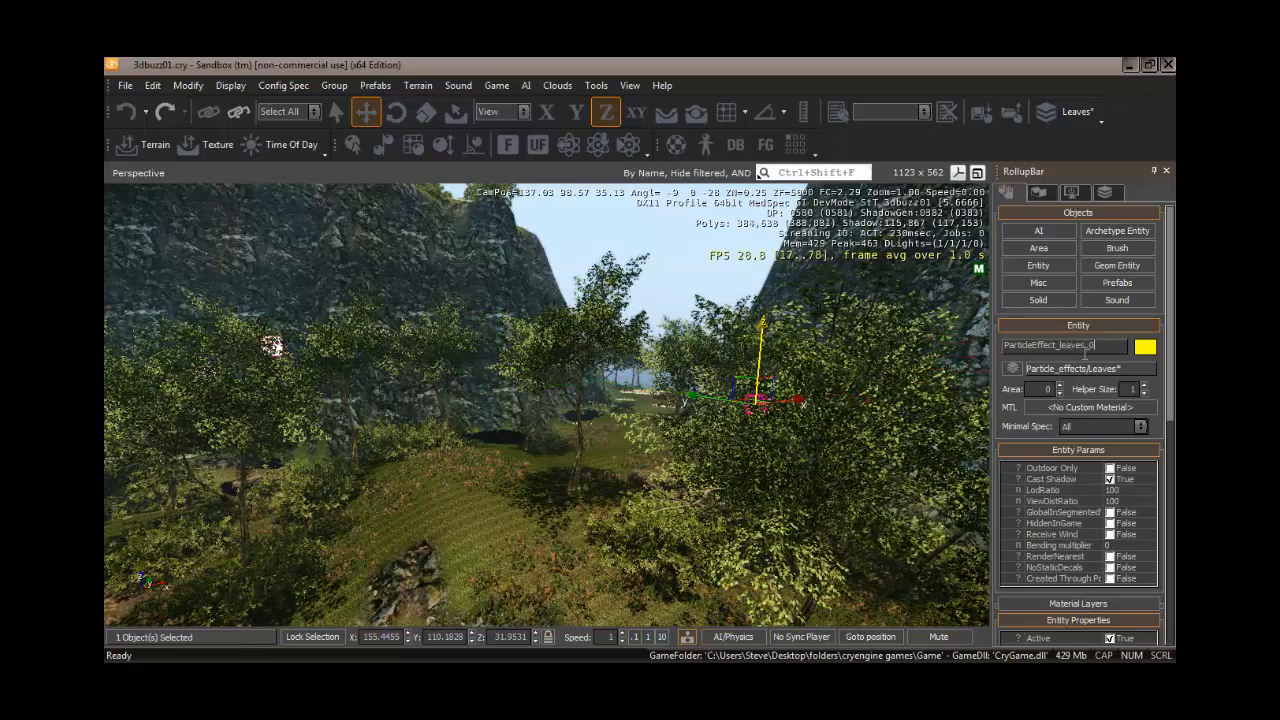
pyautogui.write('03')
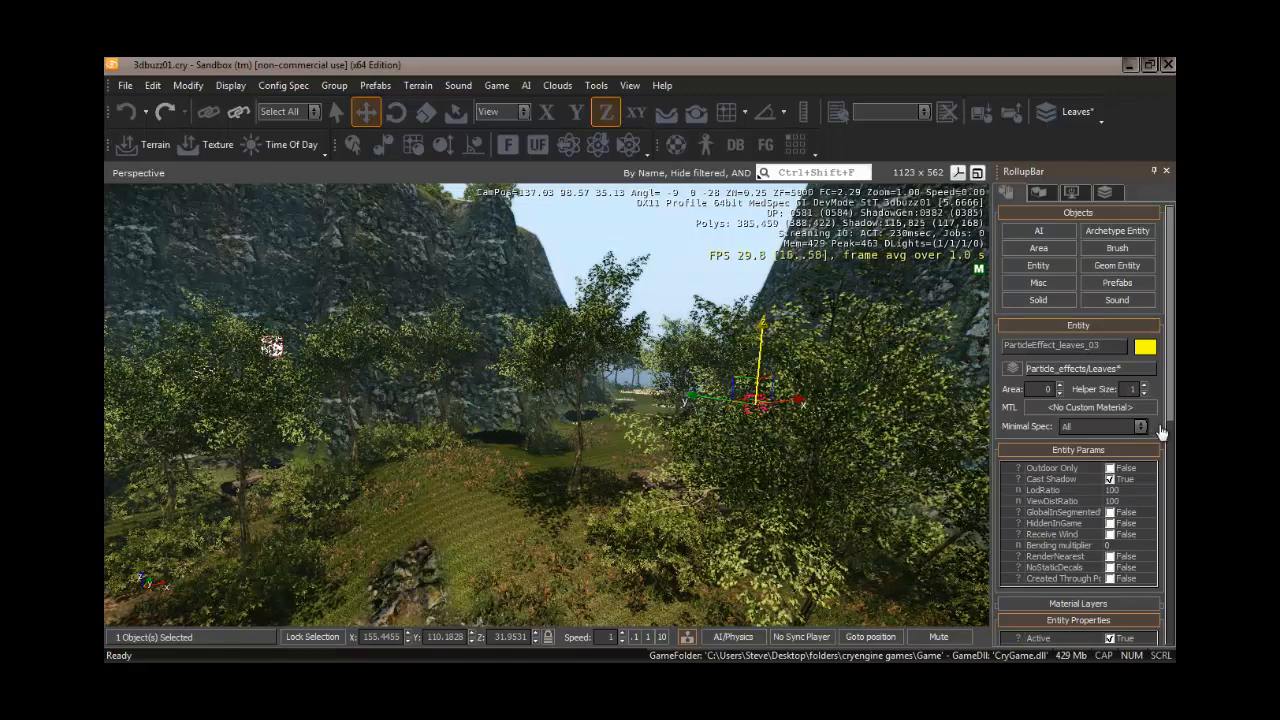
# Test the falling leaves in game mode by walking among the trees, and return to the editor
pyautogui.moveTo(705, 413); pyautogui.dragTo(682, 425, button='right')
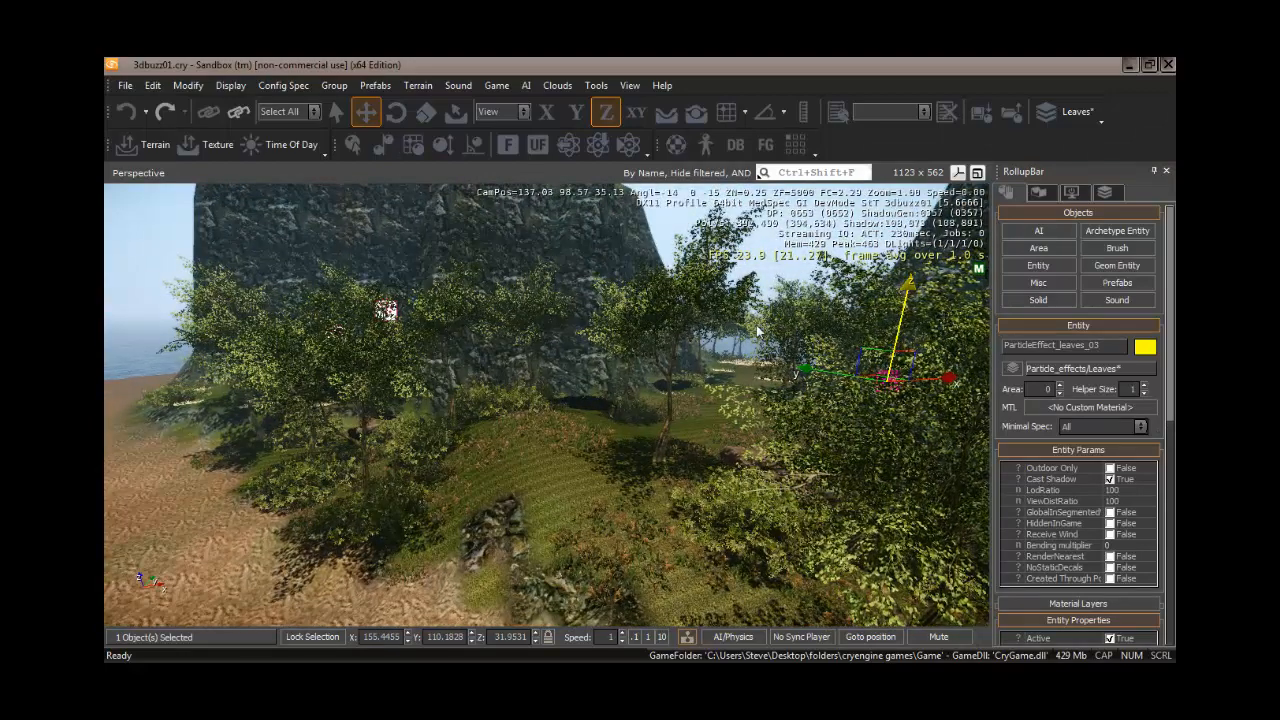
pyautogui.moveTo(721, 367); pyautogui.dragTo(729, 390, button='right')
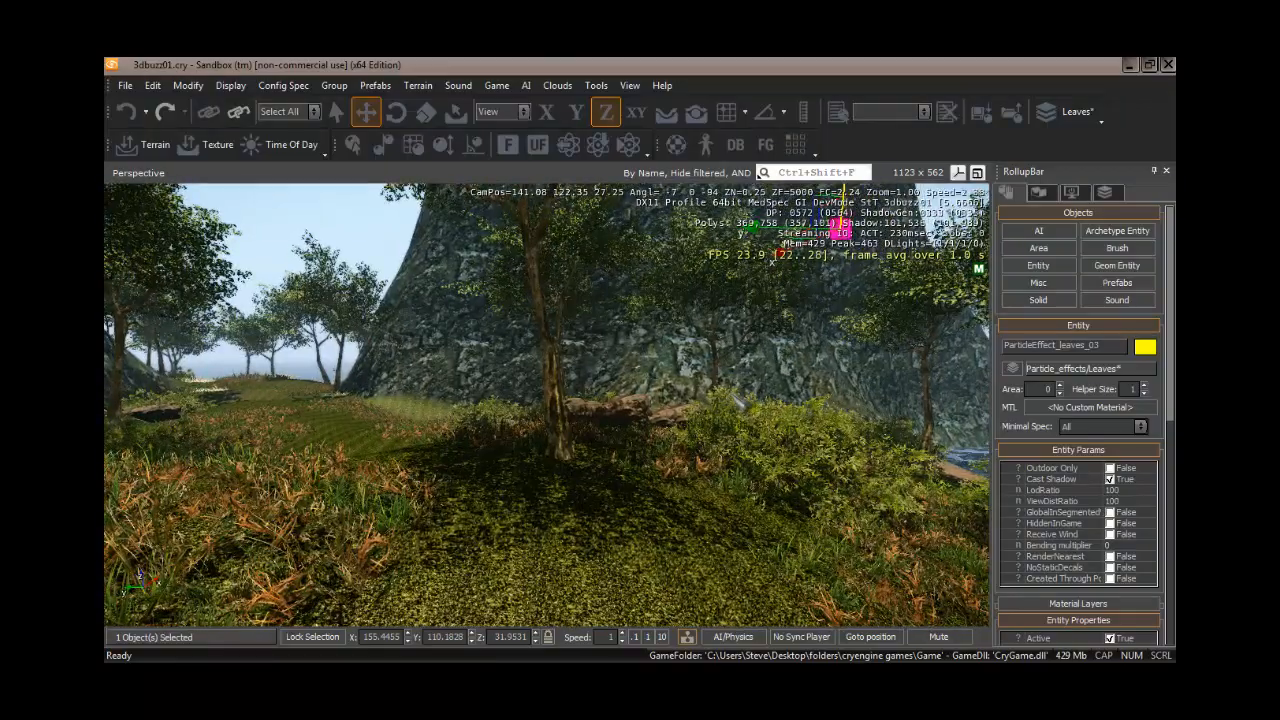
pyautogui.hotkey('ctrl', 'g')
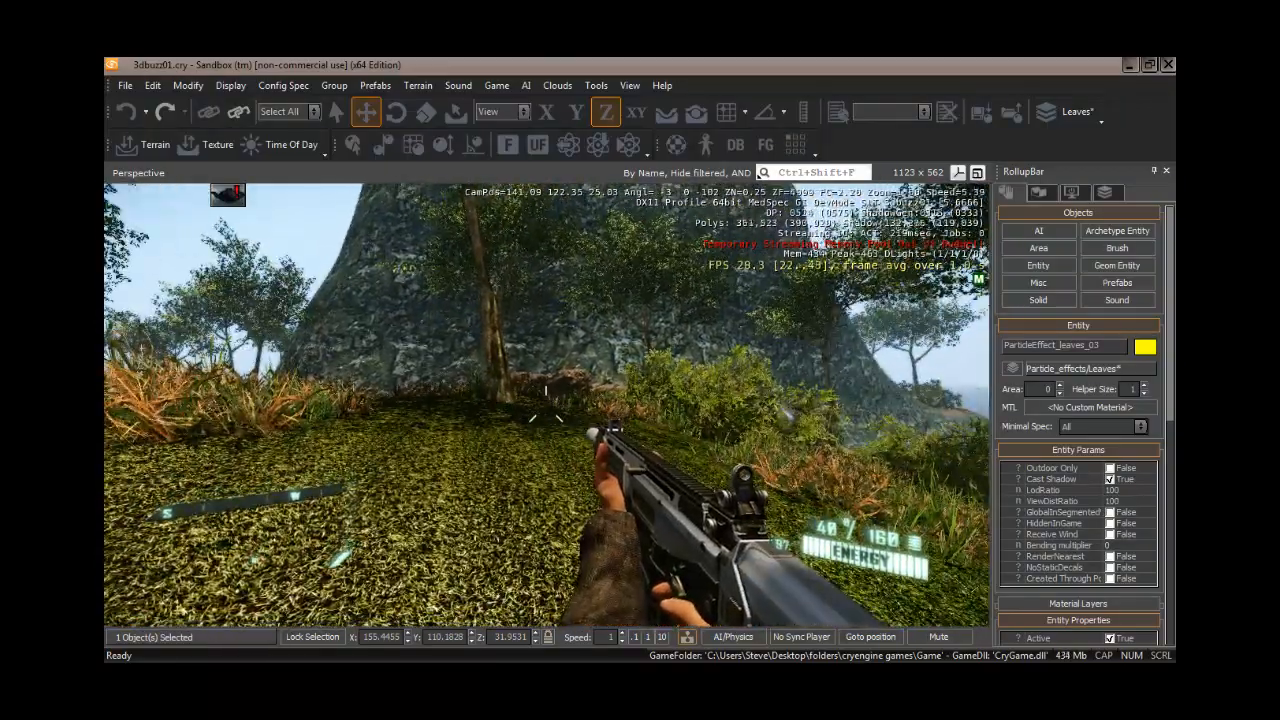
pyautogui.press('w')
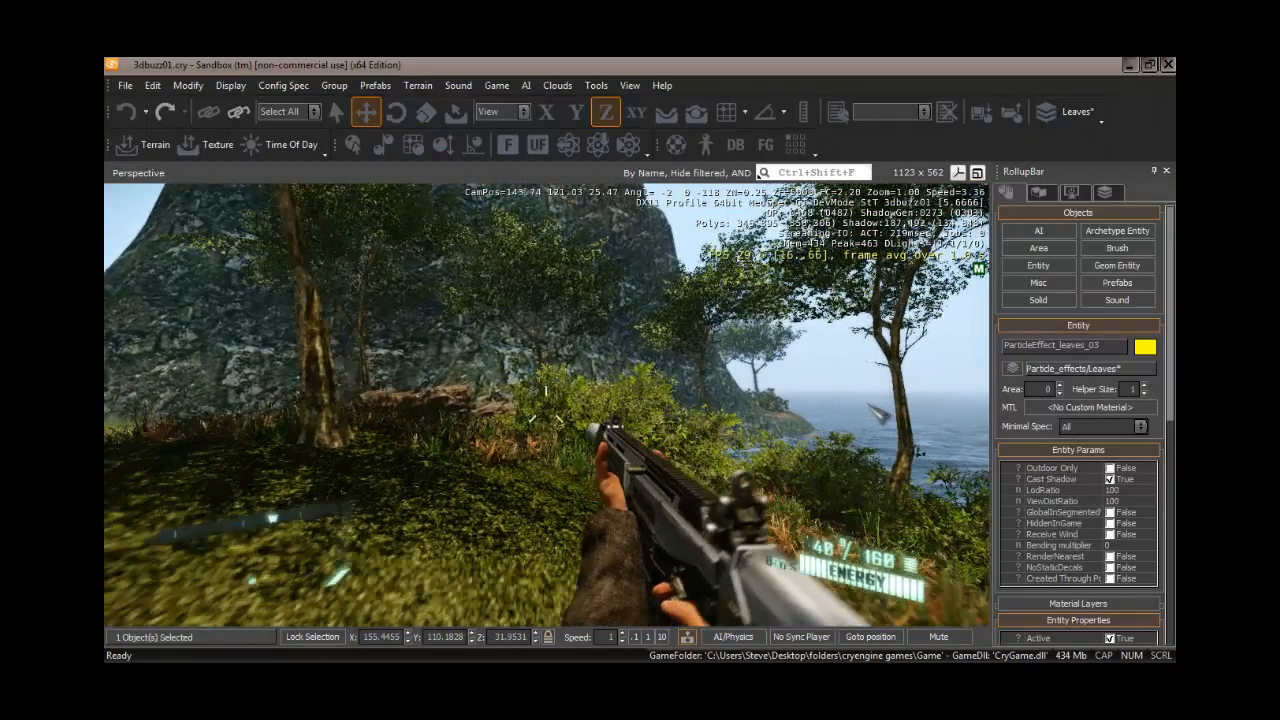
pyautogui.press('w')
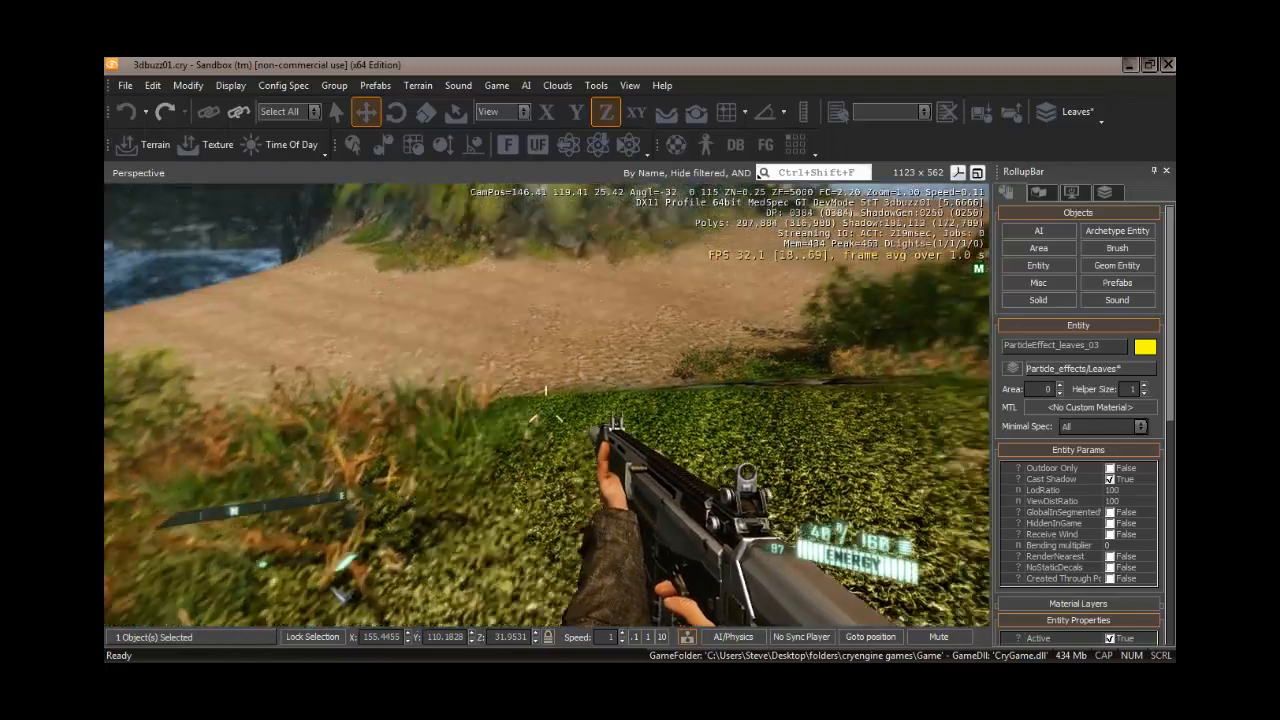
pyautogui.press('Escape')
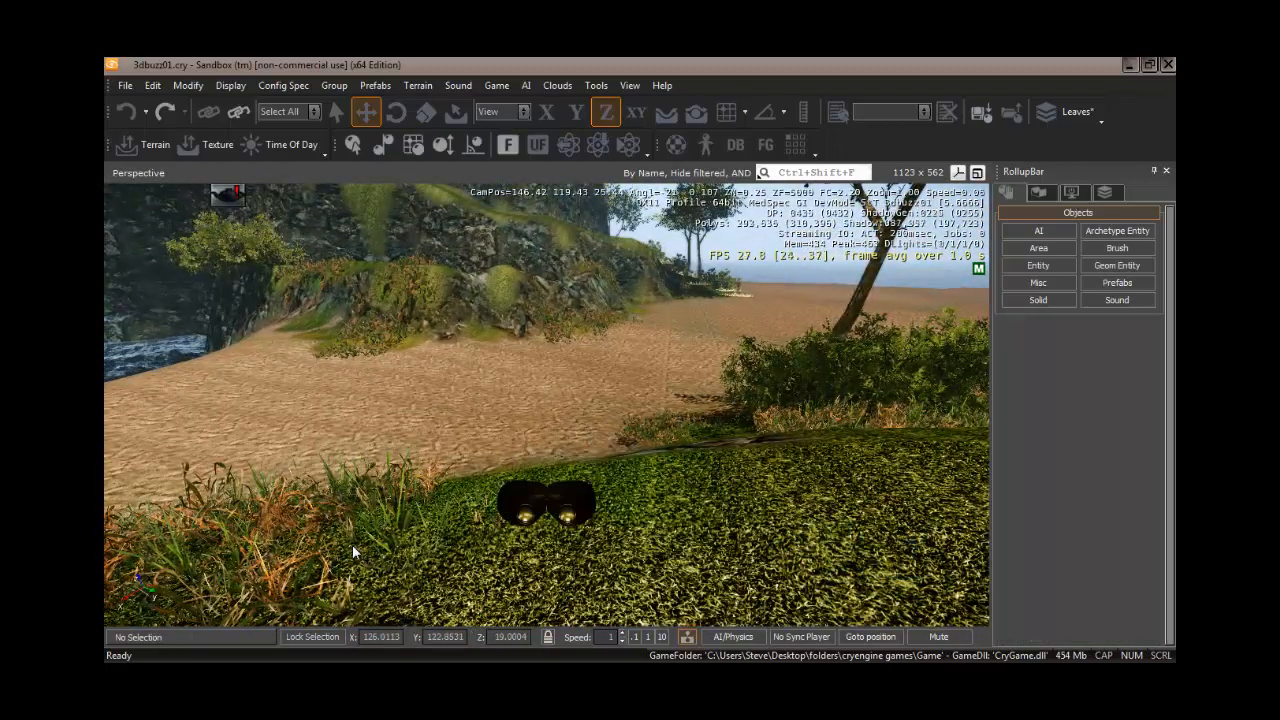